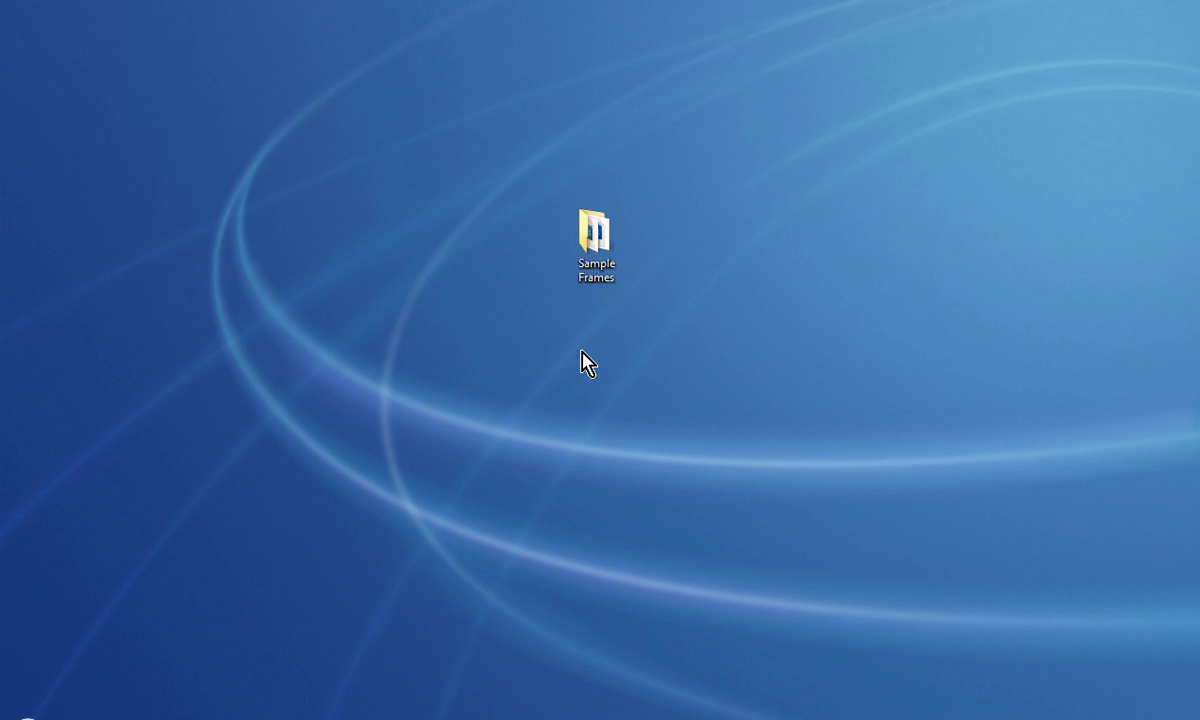
# Step: Open Sample Frames and copy all ten Demo Photo Frames files (010 through 001)
pyautogui.click(598, 250)
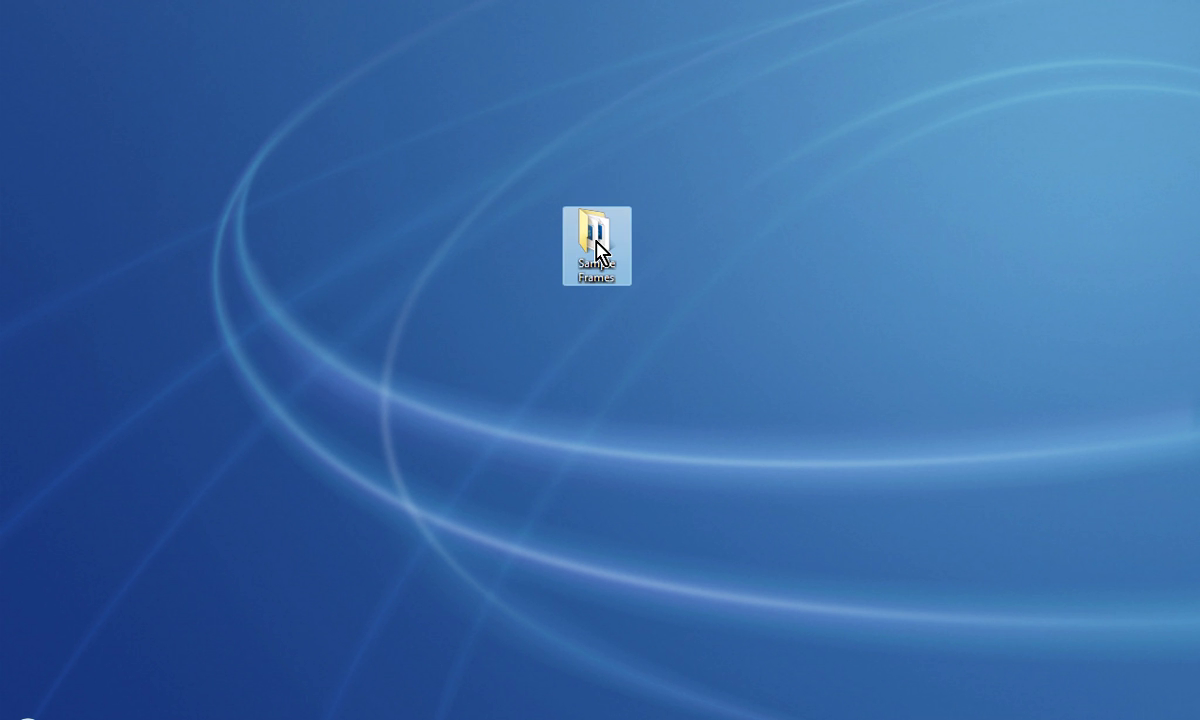
pyautogui.doubleClick(608, 248)
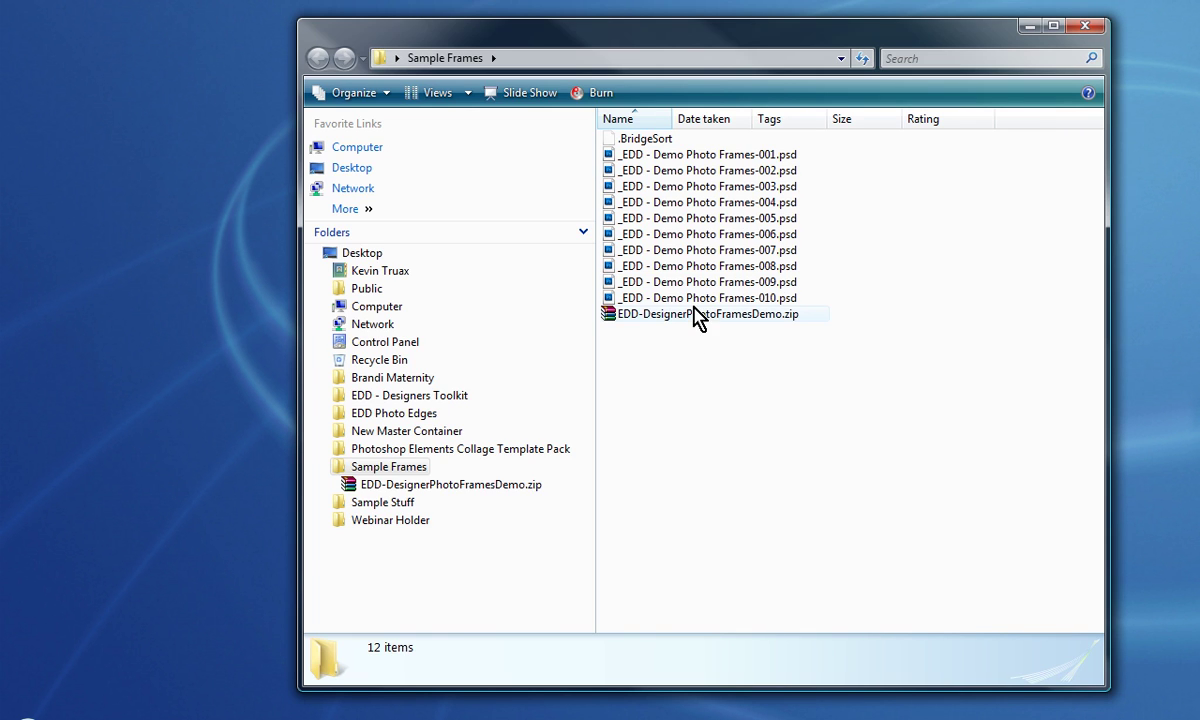
pyautogui.click(696, 299)
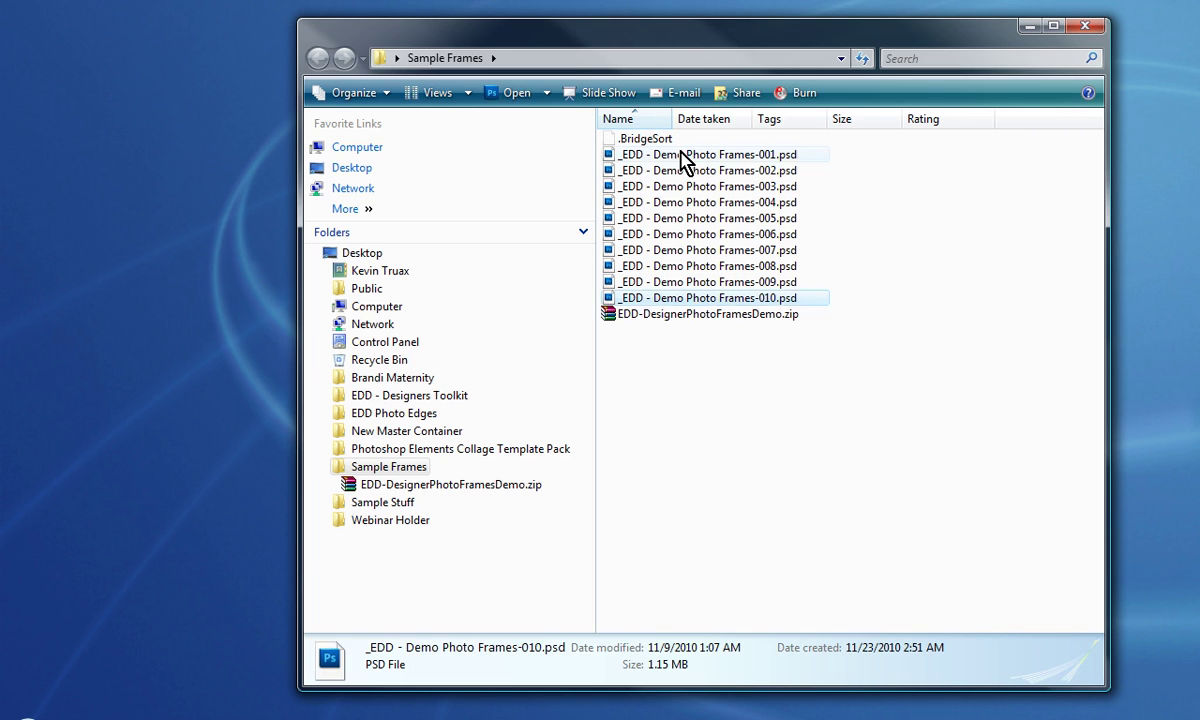
pyautogui.keyDown('shift'); pyautogui.click(682, 156); pyautogui.keyUp('shift')
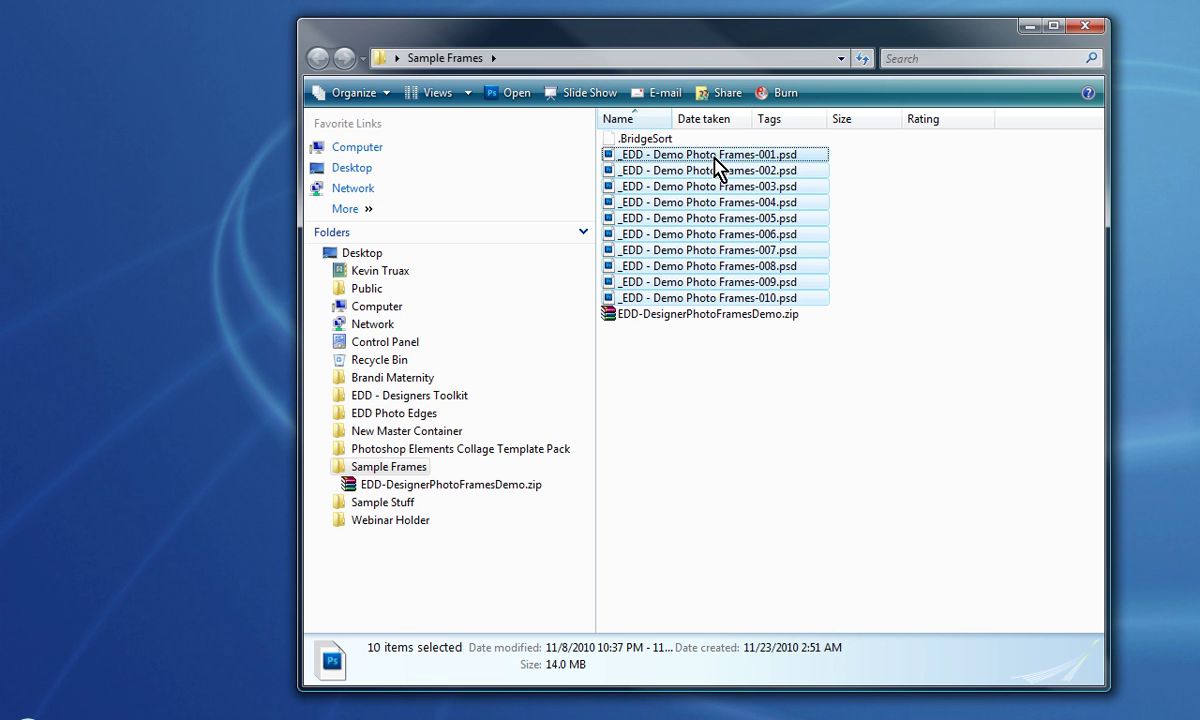
pyautogui.rightClick(728, 299)
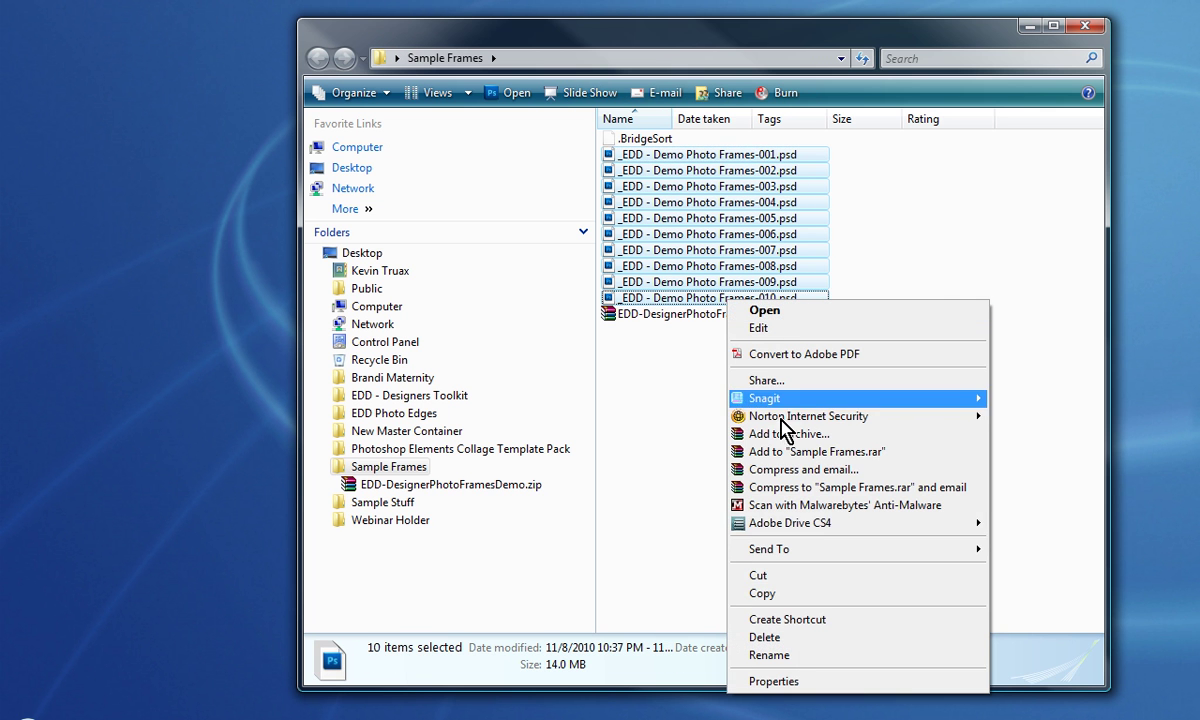
pyautogui.click(822, 603)
# Step: Show the full Adobe\Photoshop Elements\9.0\Photo Creations path in the second Explorer window
pyautogui.click(782, 402)
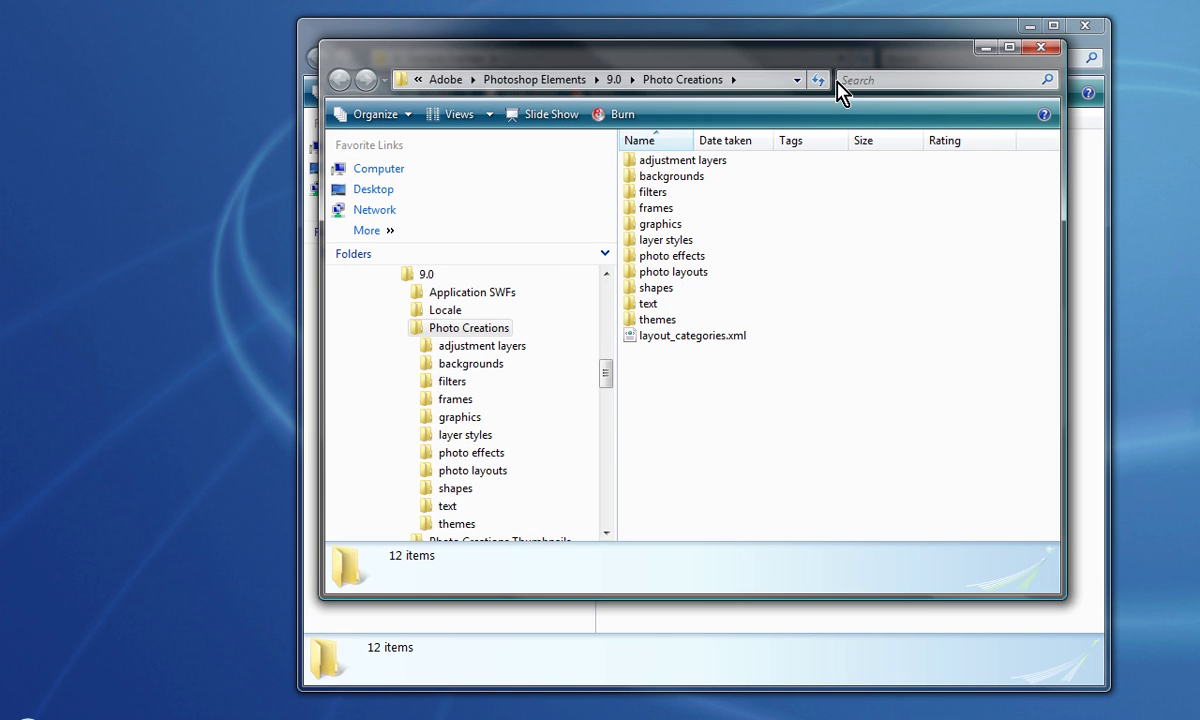
pyautogui.moveTo(760, 74); pyautogui.dragTo(635, 71)
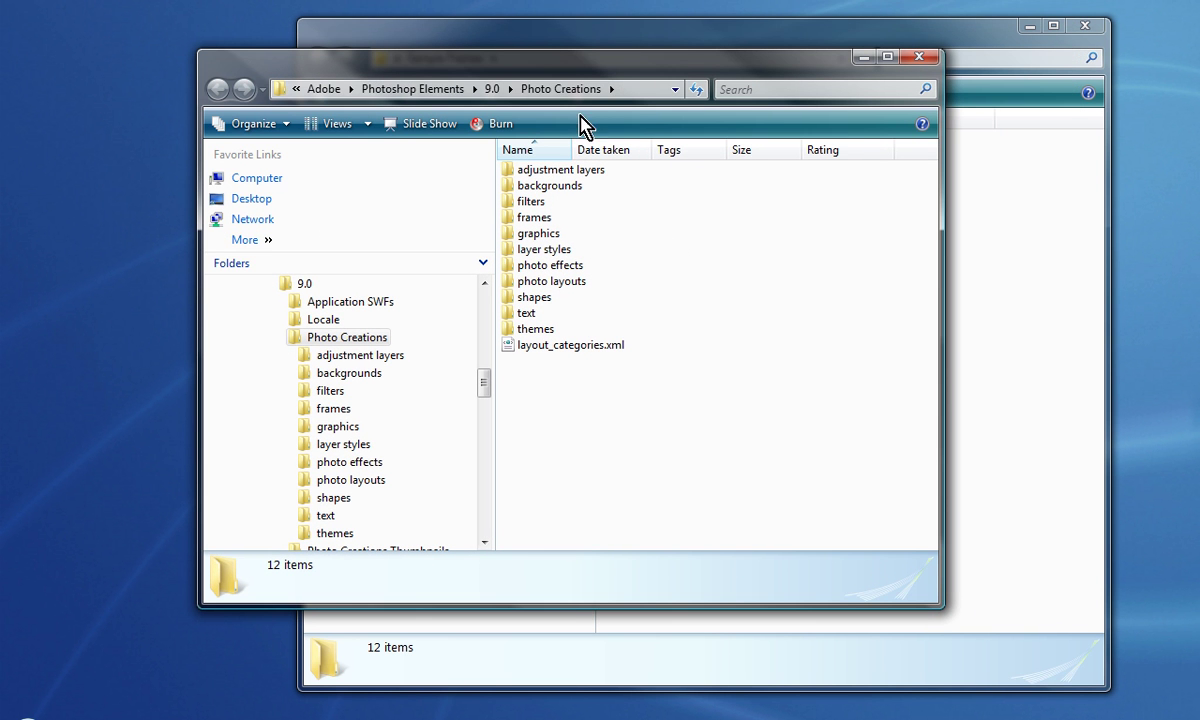
pyautogui.click(623, 90)
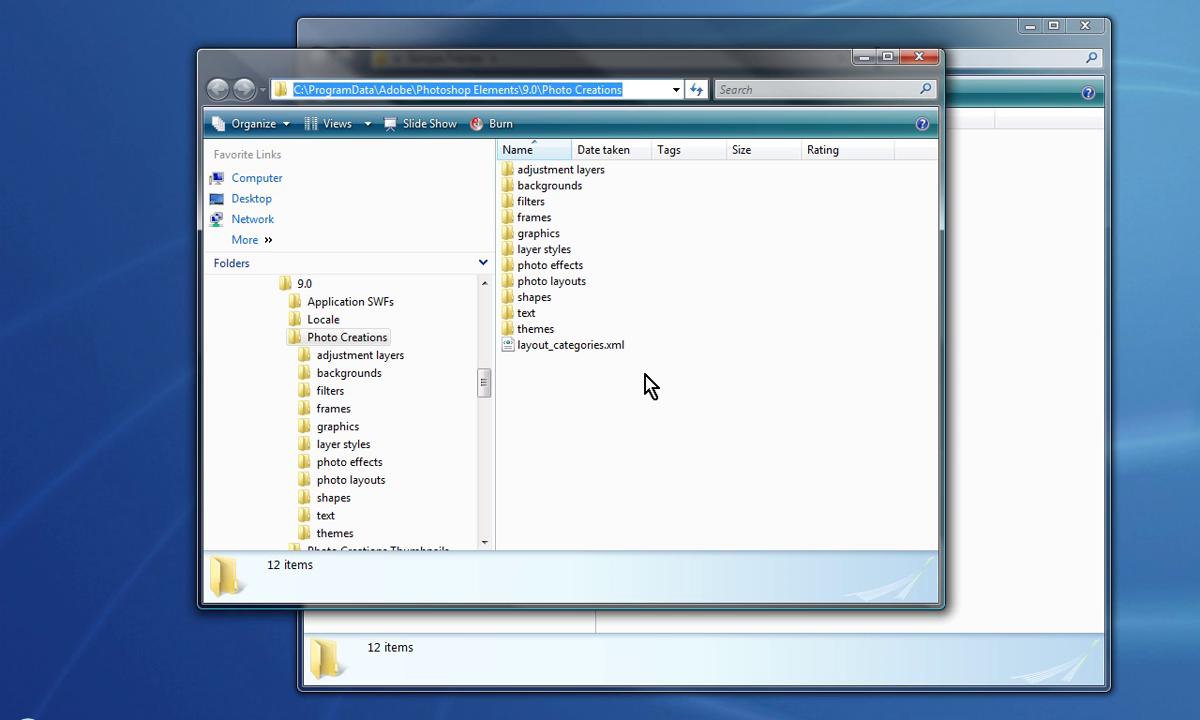
pyautogui.click(290, 125)
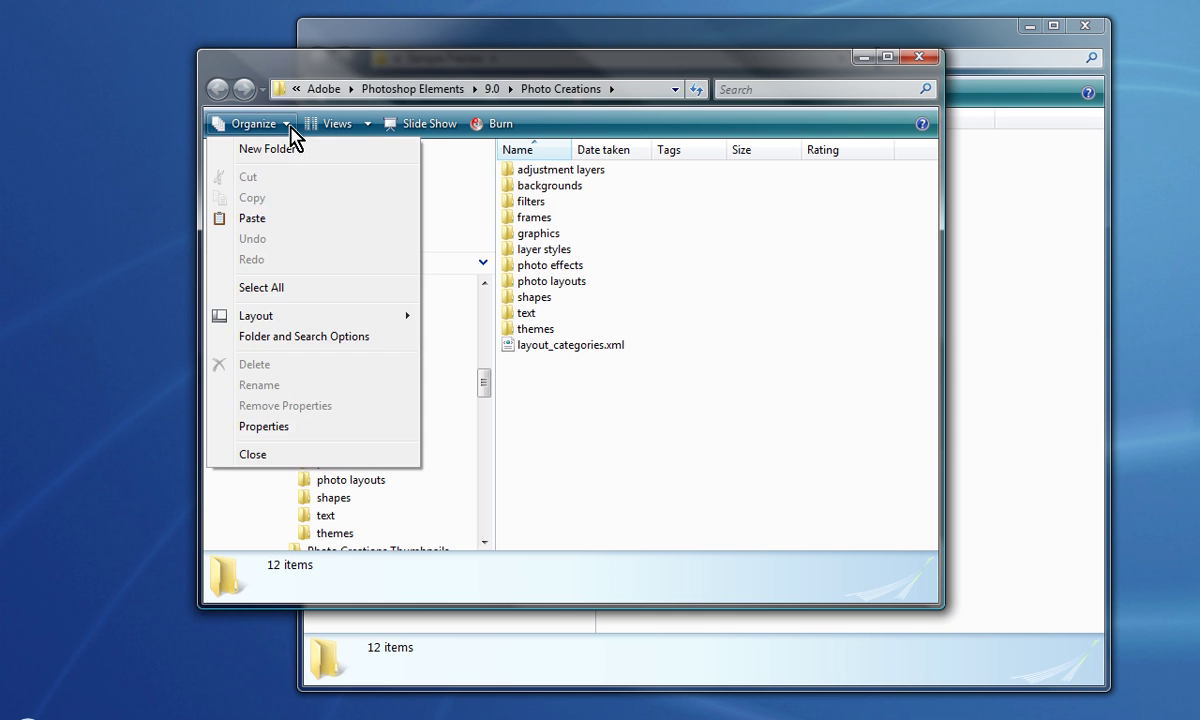
pyautogui.click(299, 337)
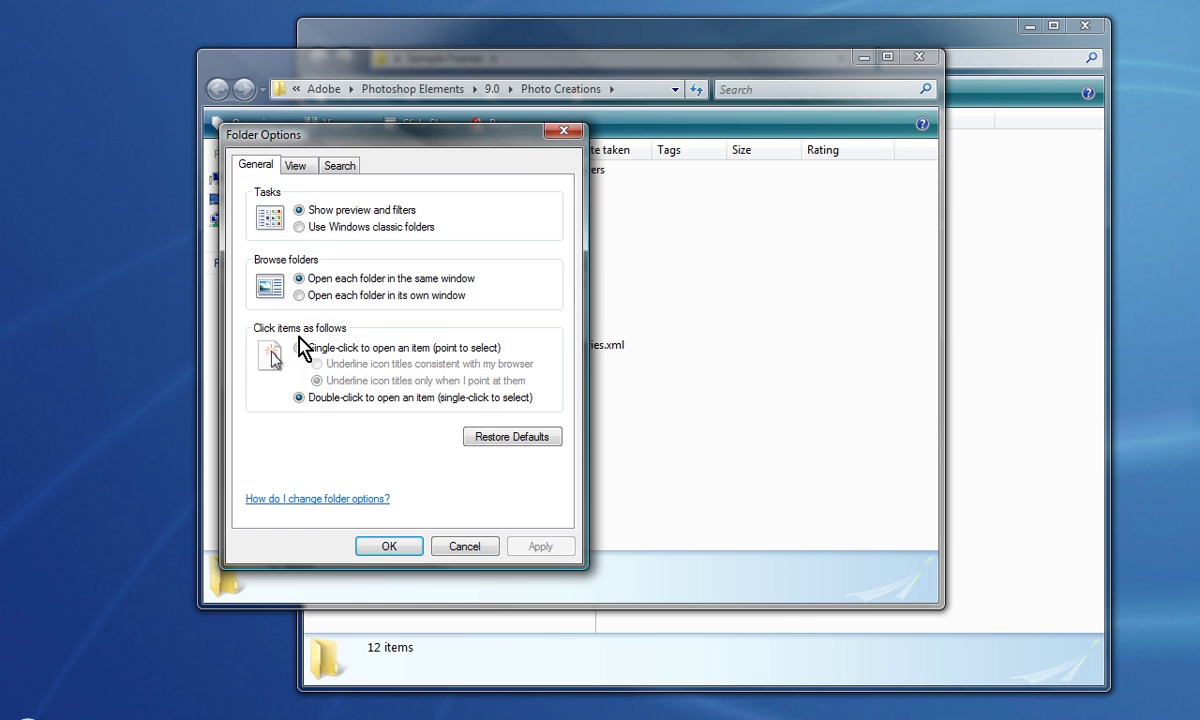
pyautogui.click(298, 166)
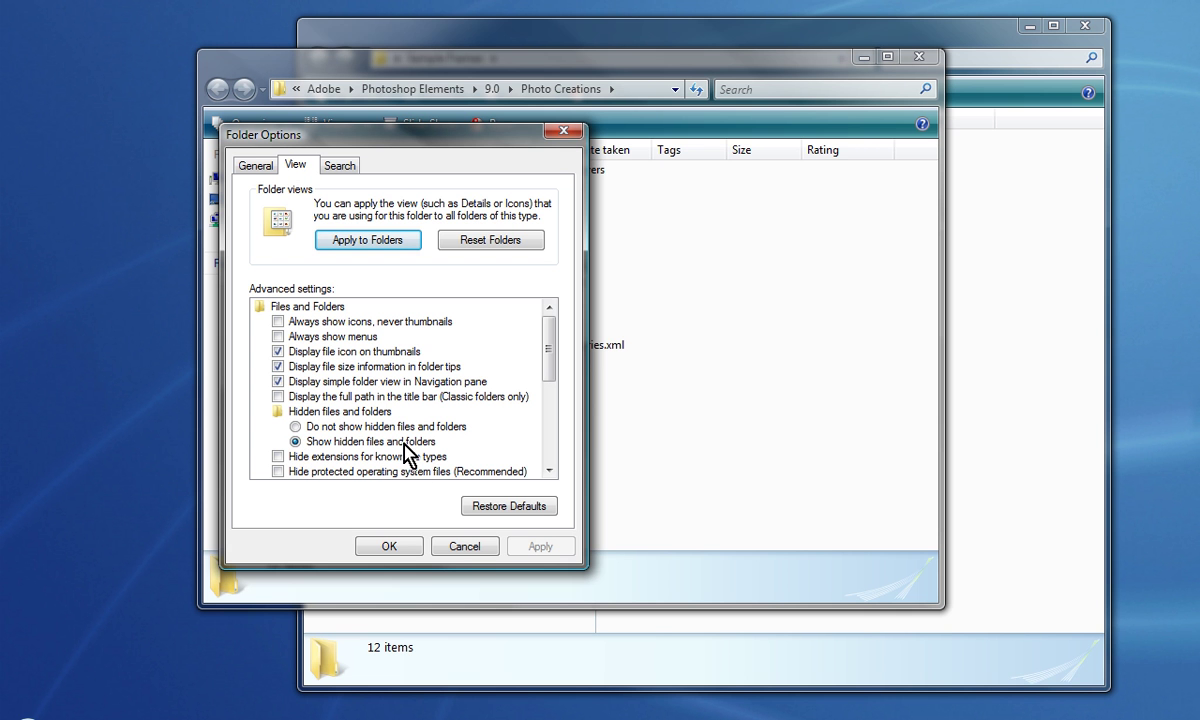
pyautogui.click(466, 547)
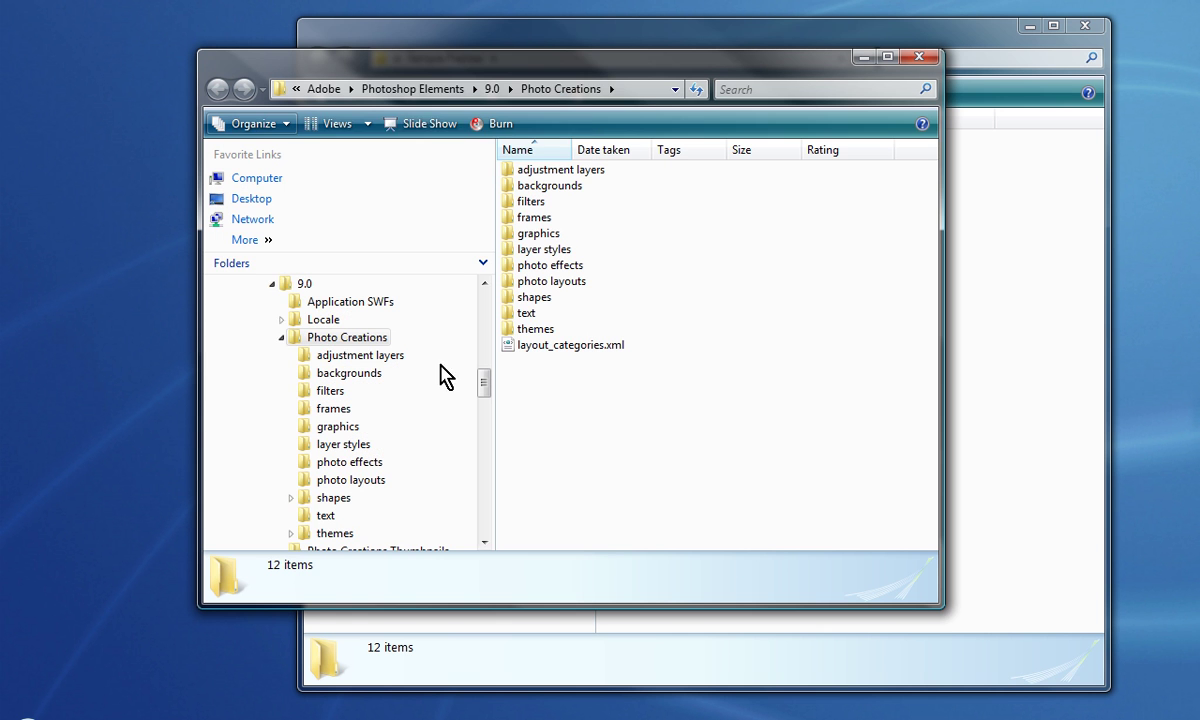
pyautogui.click(641, 95)
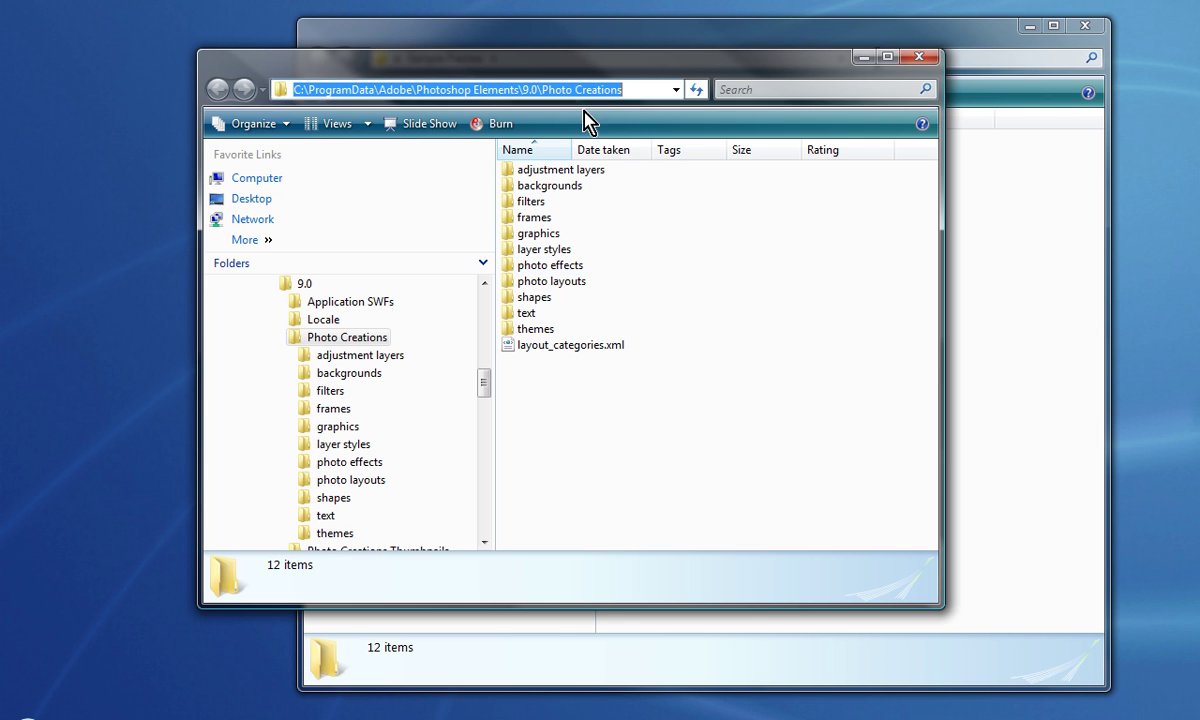
# Step: Paste the ten Demo Photo Frames files into the Photo Creations frames folder and close that window
pyautogui.click(630, 90)
pyautogui.click(589, 433)
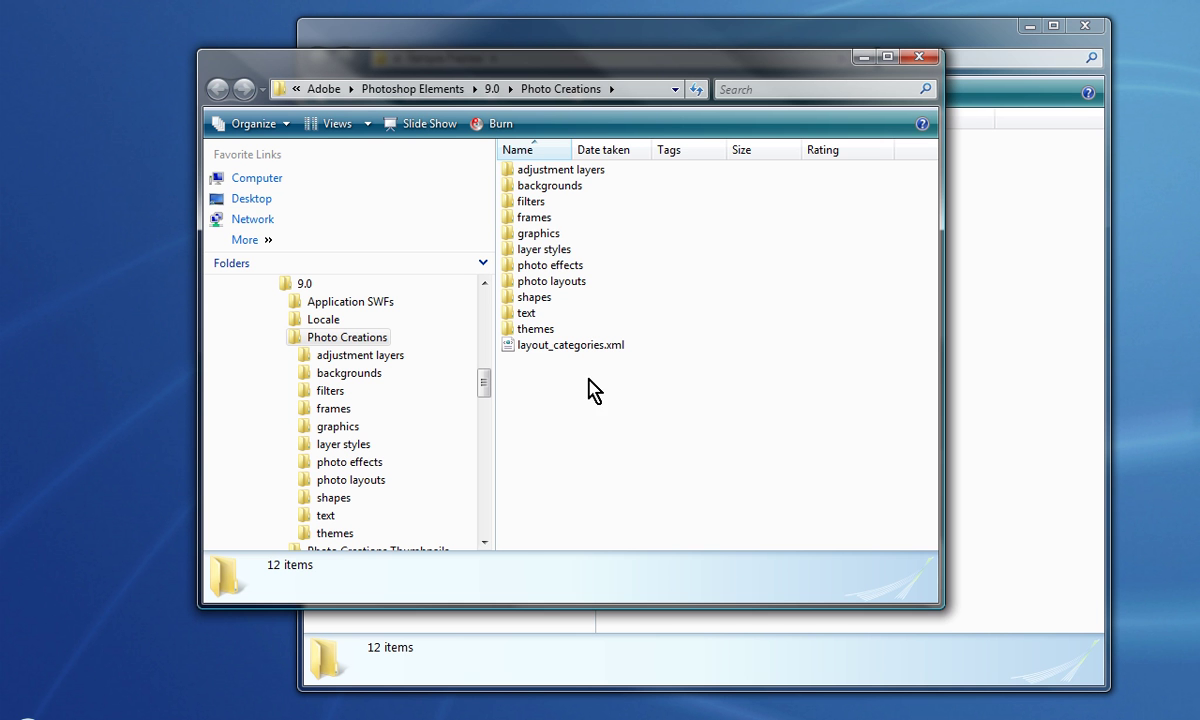
pyautogui.doubleClick(541, 226)
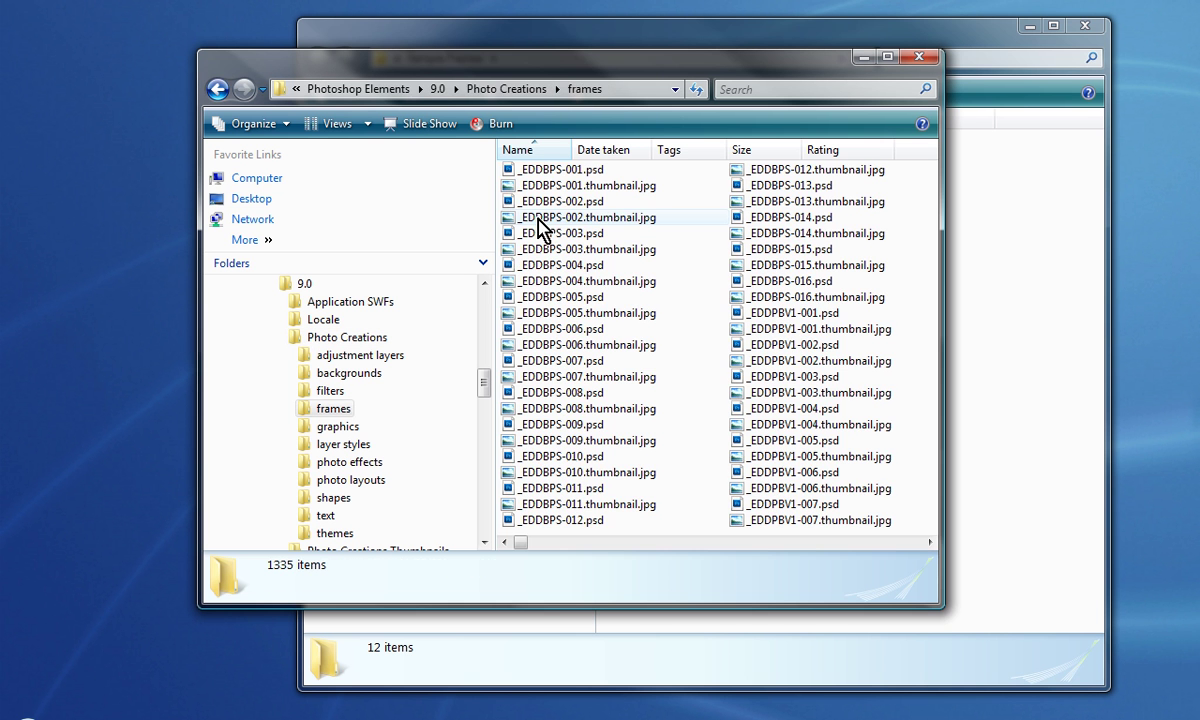
pyautogui.rightClick(697, 307)
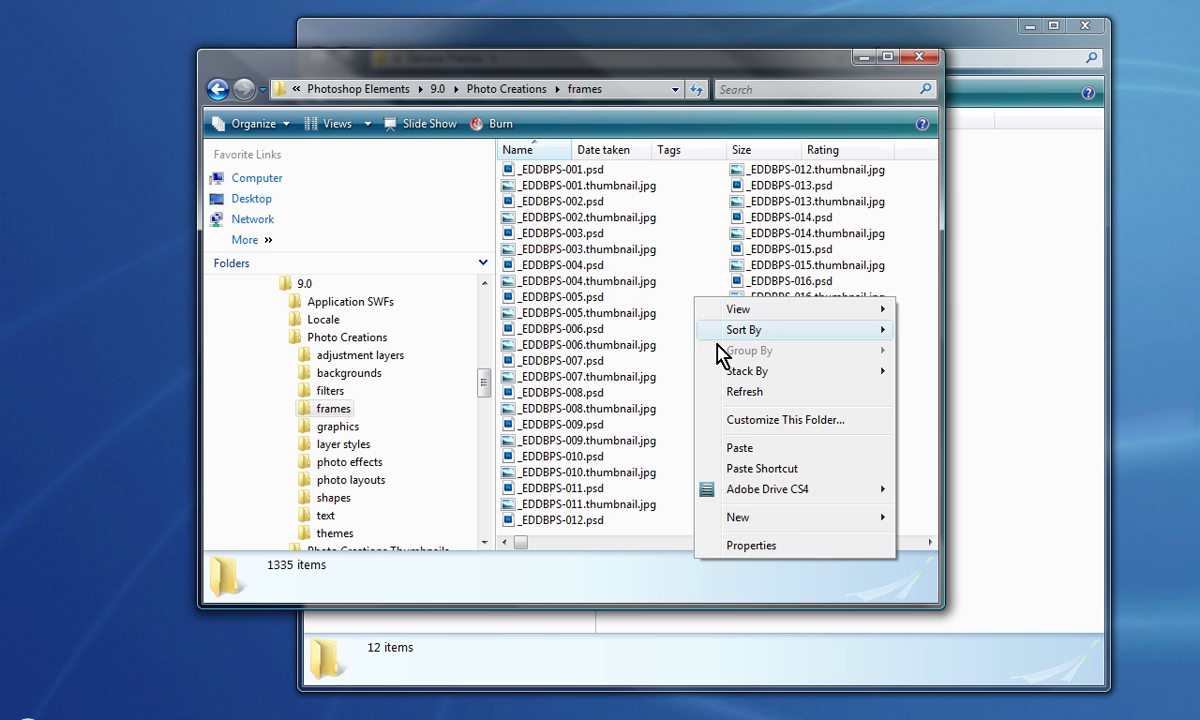
pyautogui.click(755, 449)
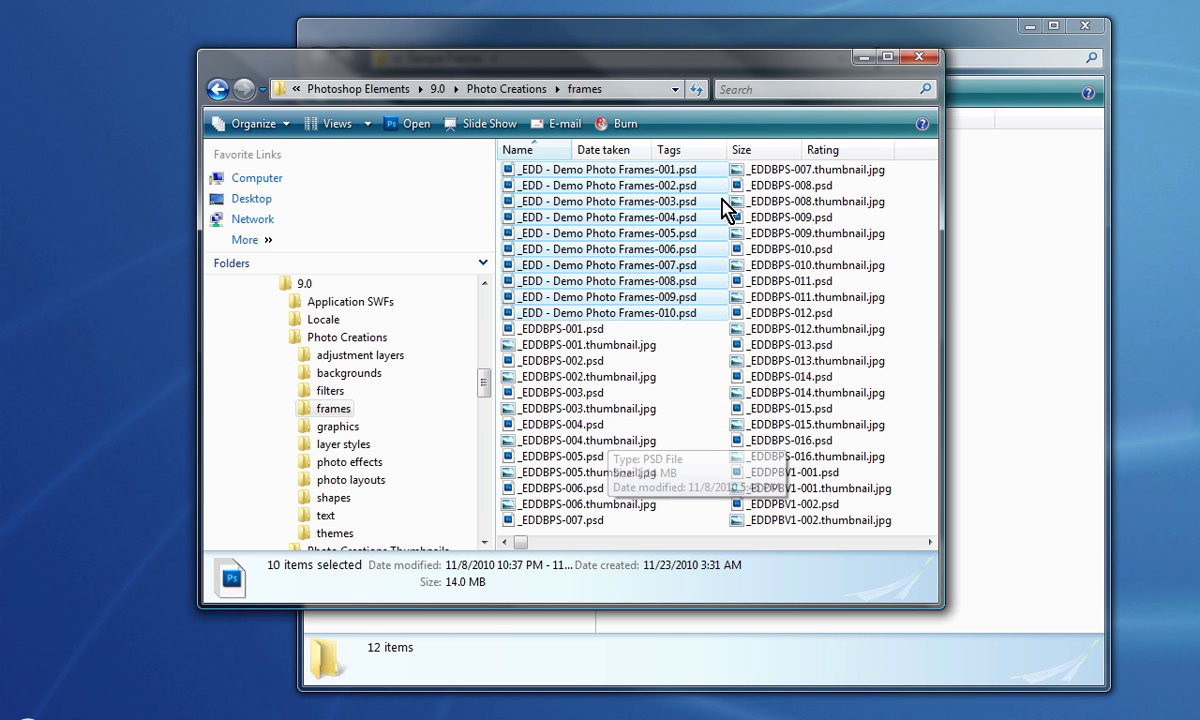
pyautogui.click(926, 56)
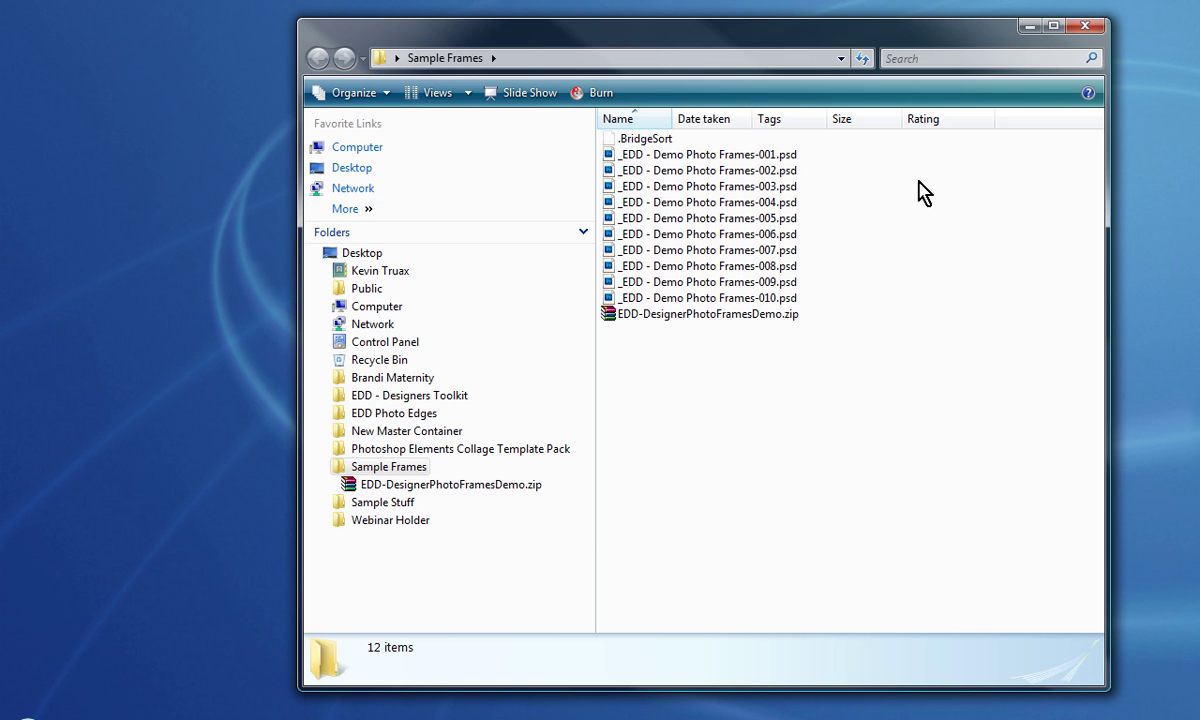
# Step: Close the Sample Frames window and launch the Photoshop Elements 9 editor in Full Edit
pyautogui.click(1082, 26)
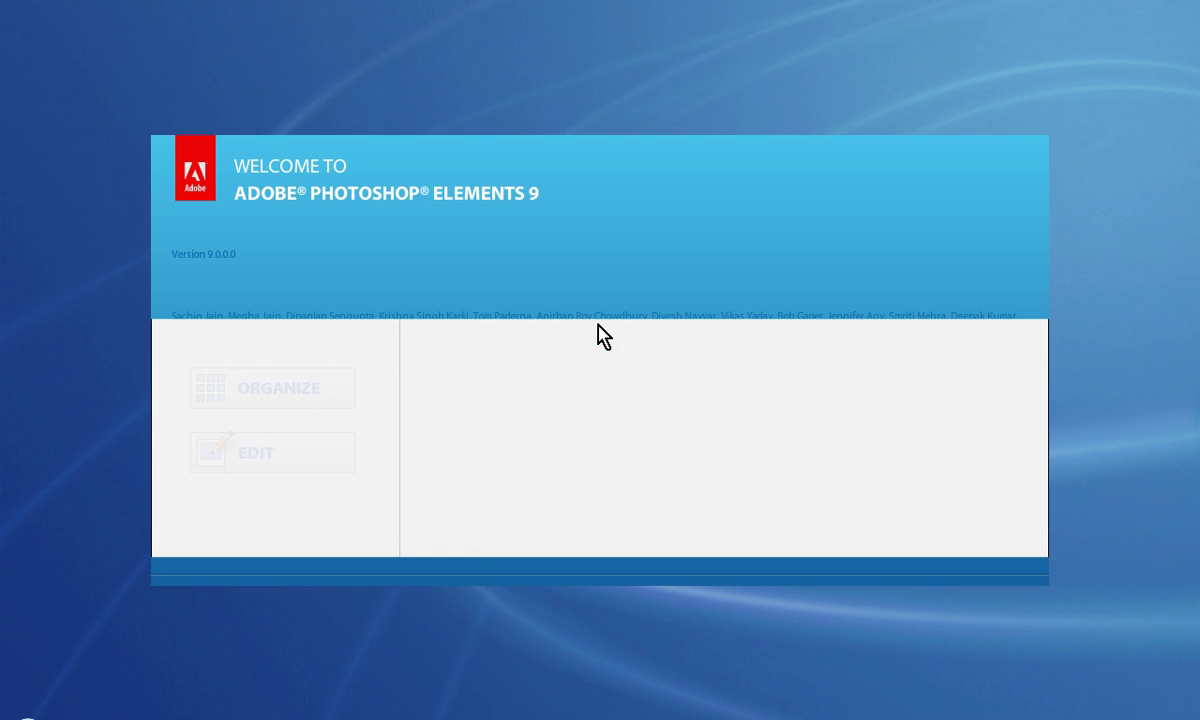
pyautogui.click(320, 318)
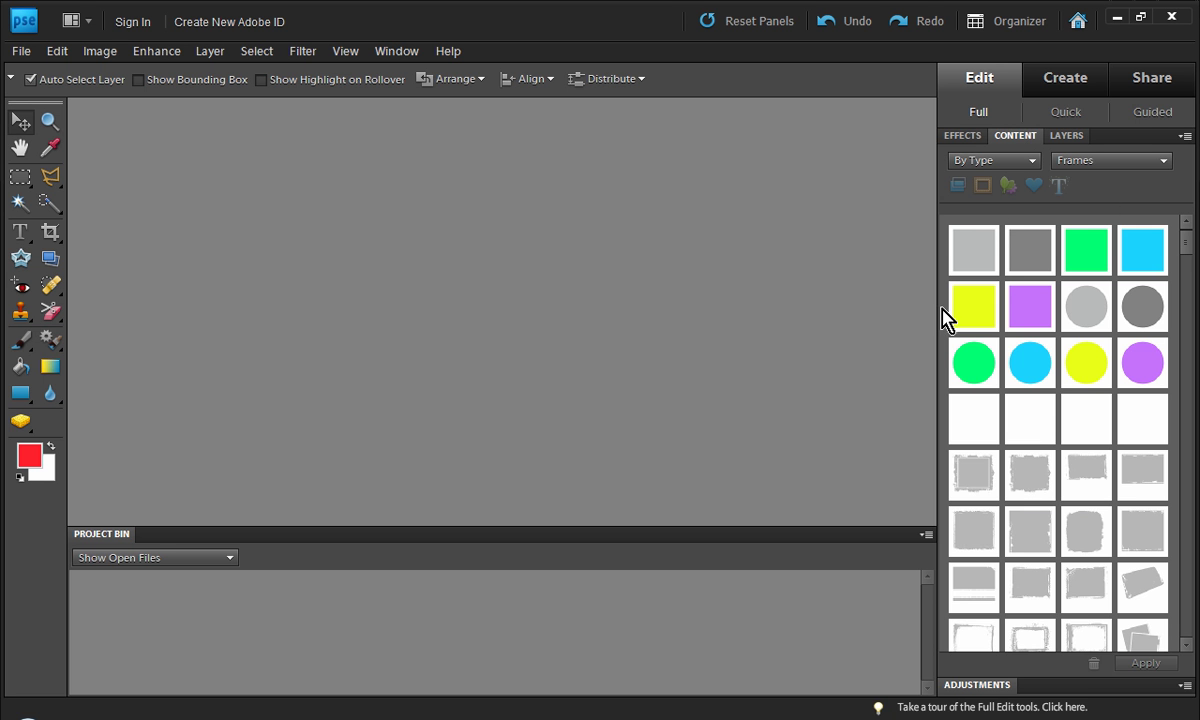
# Step: Refresh the Content panel by switching its type from Frames to Backgrounds and back to Frames
pyautogui.click(1105, 164)
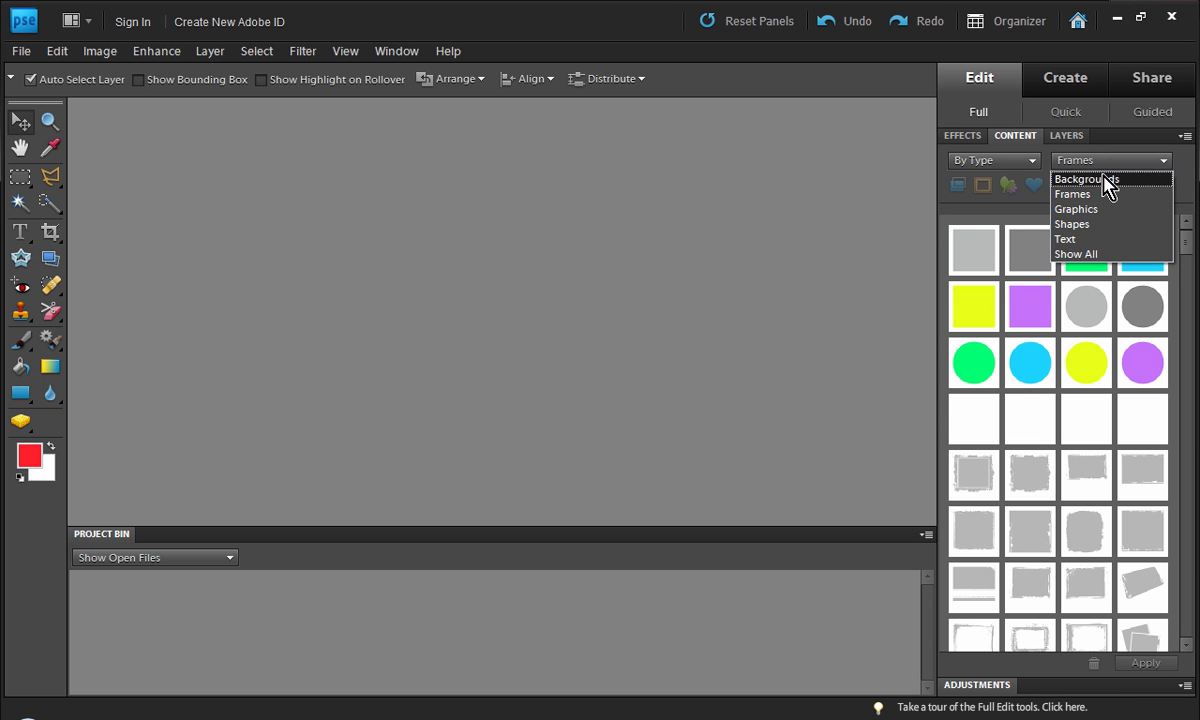
pyautogui.click(1104, 179)
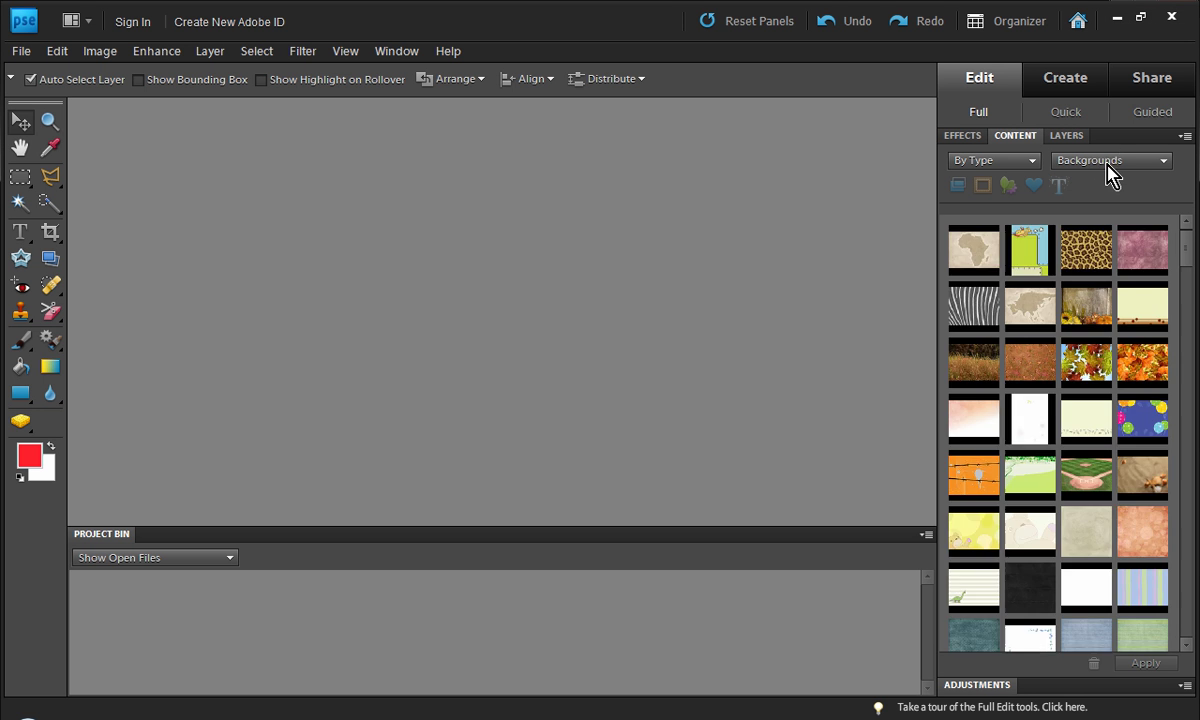
pyautogui.click(1108, 163)
pyautogui.click(1100, 194)
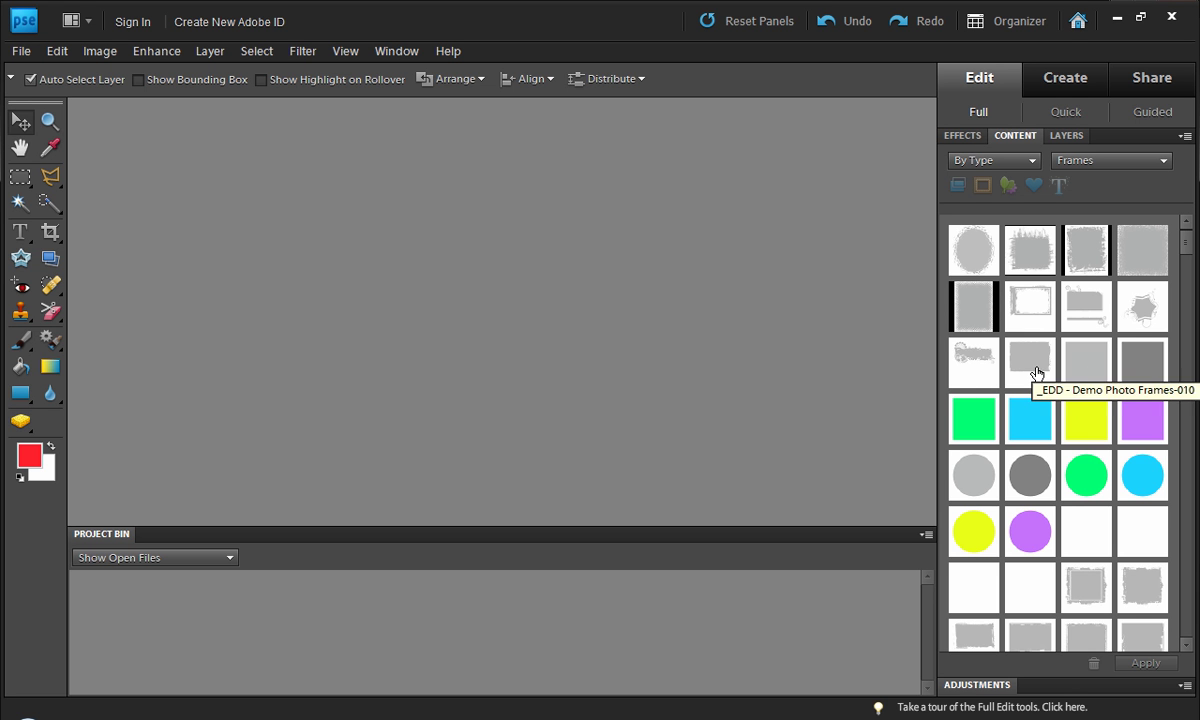
# Step: Create a new blank 6000 × 6000 px document, Untitled-1, and check its layers
pyautogui.click(20, 50)
pyautogui.moveTo(50, 72)
pyautogui.click(281, 80)
pyautogui.click(578, 177)
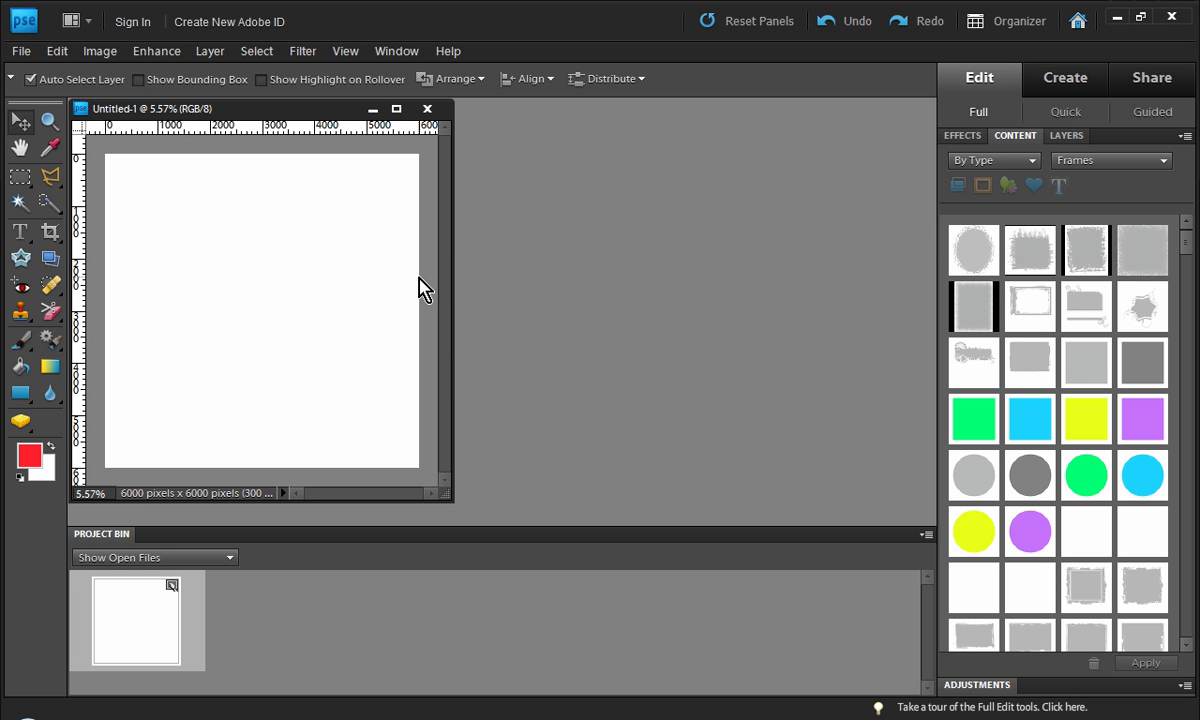
pyautogui.click(1070, 137)
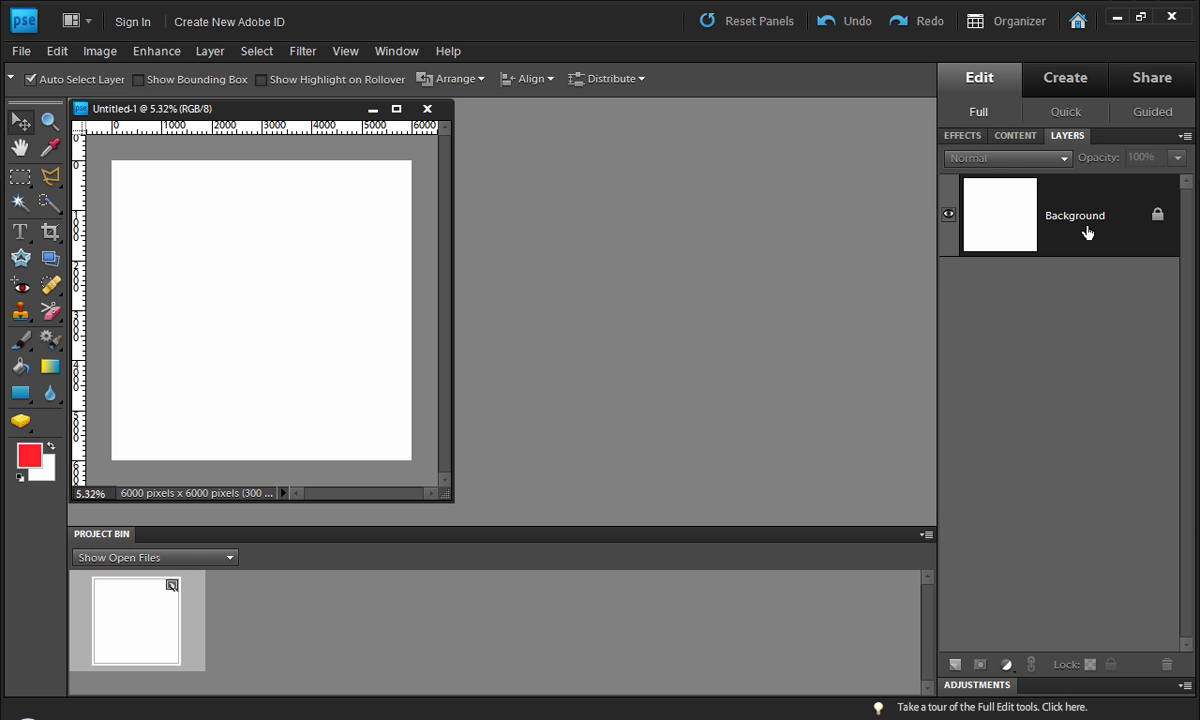
# Step: Place and commit the grungy square Demo Photo Frames frame on the page
pyautogui.click(1016, 136)
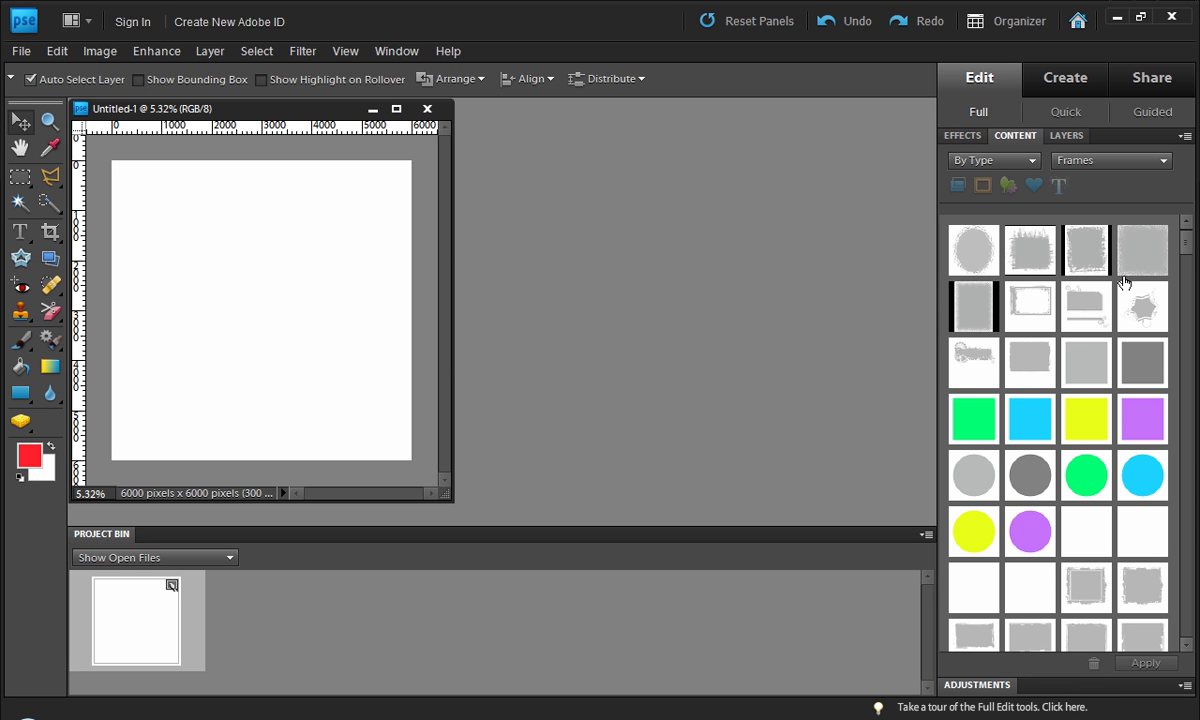
pyautogui.doubleClick(1086, 245)
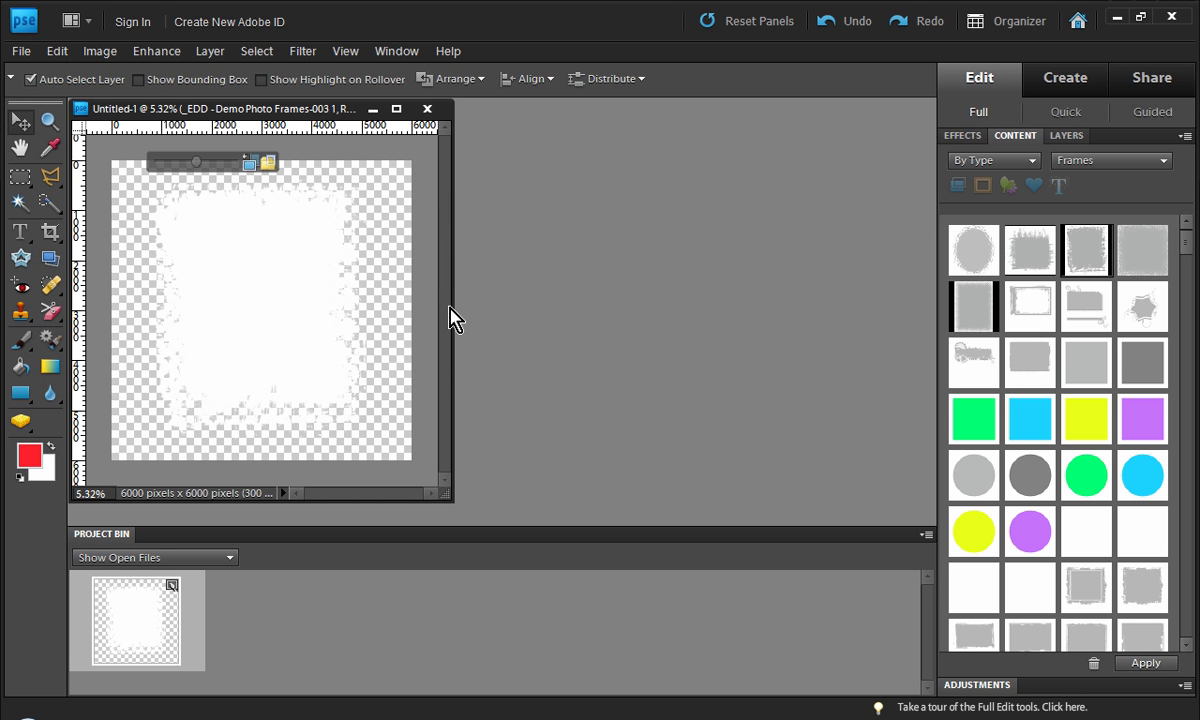
pyautogui.click(478, 205)
pyautogui.click(1070, 140)
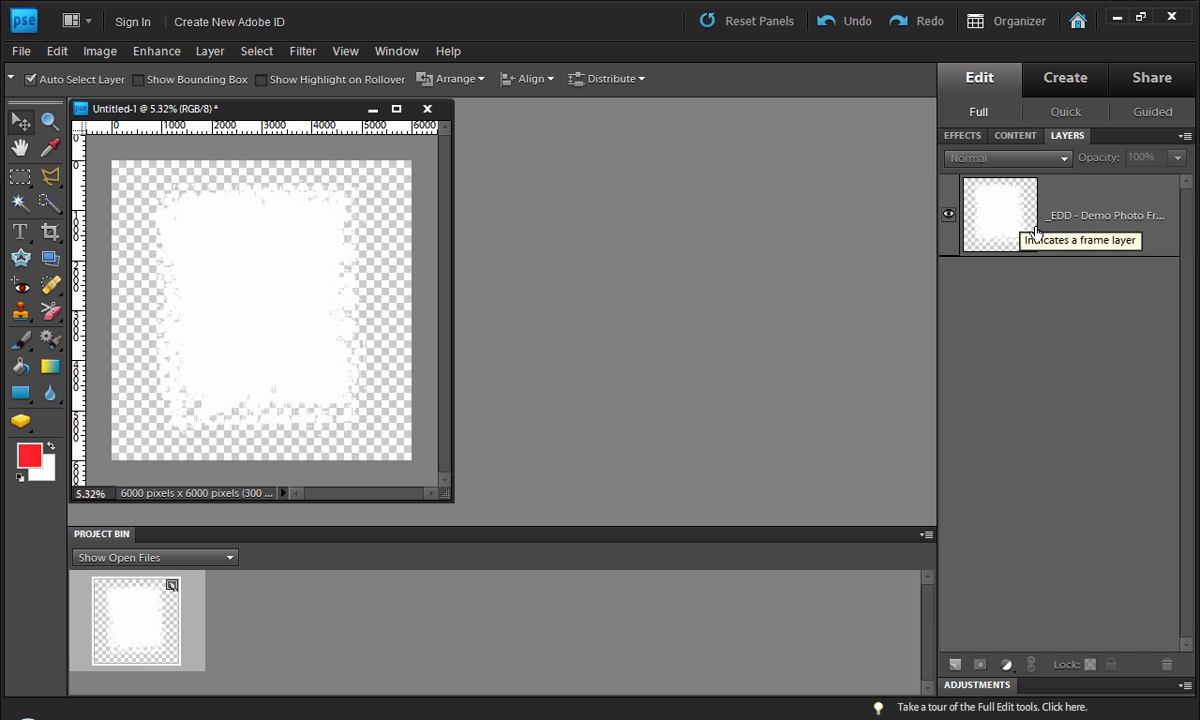
# Step: From the Senior 01 Project Bin, drop the red-top portrait into the grungy frame and commit
pyautogui.click(170, 557)
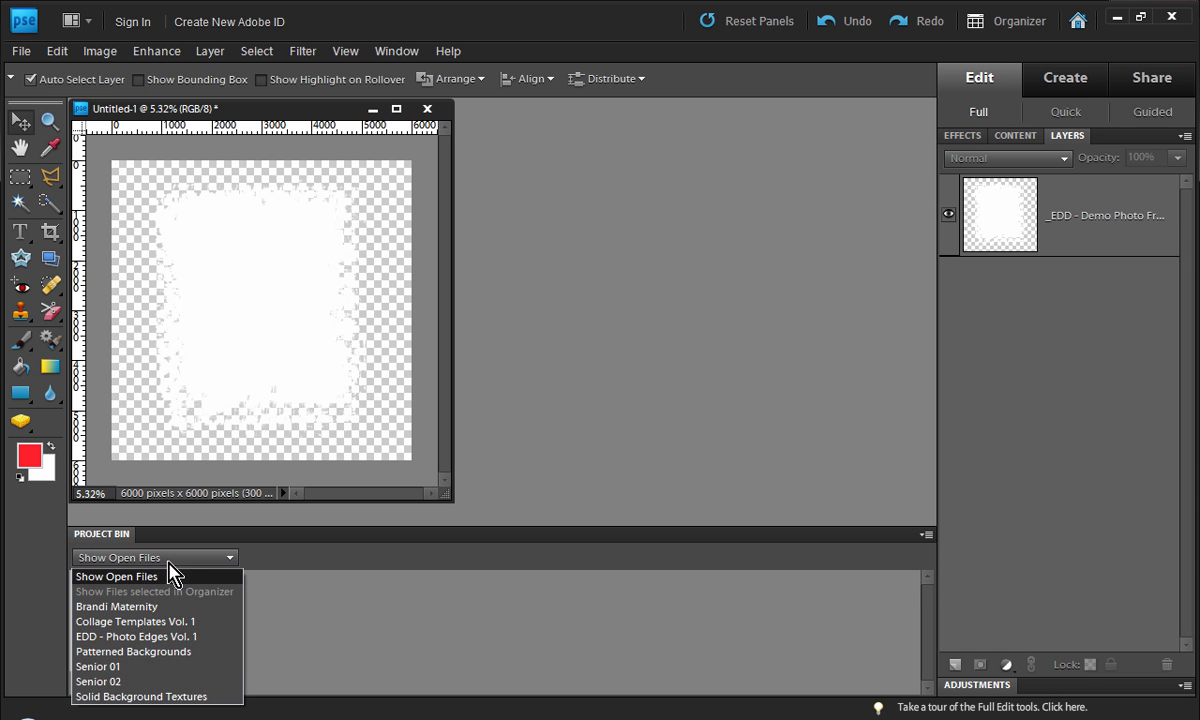
pyautogui.click(161, 668)
pyautogui.moveTo(555, 620); pyautogui.dragTo(236, 313)
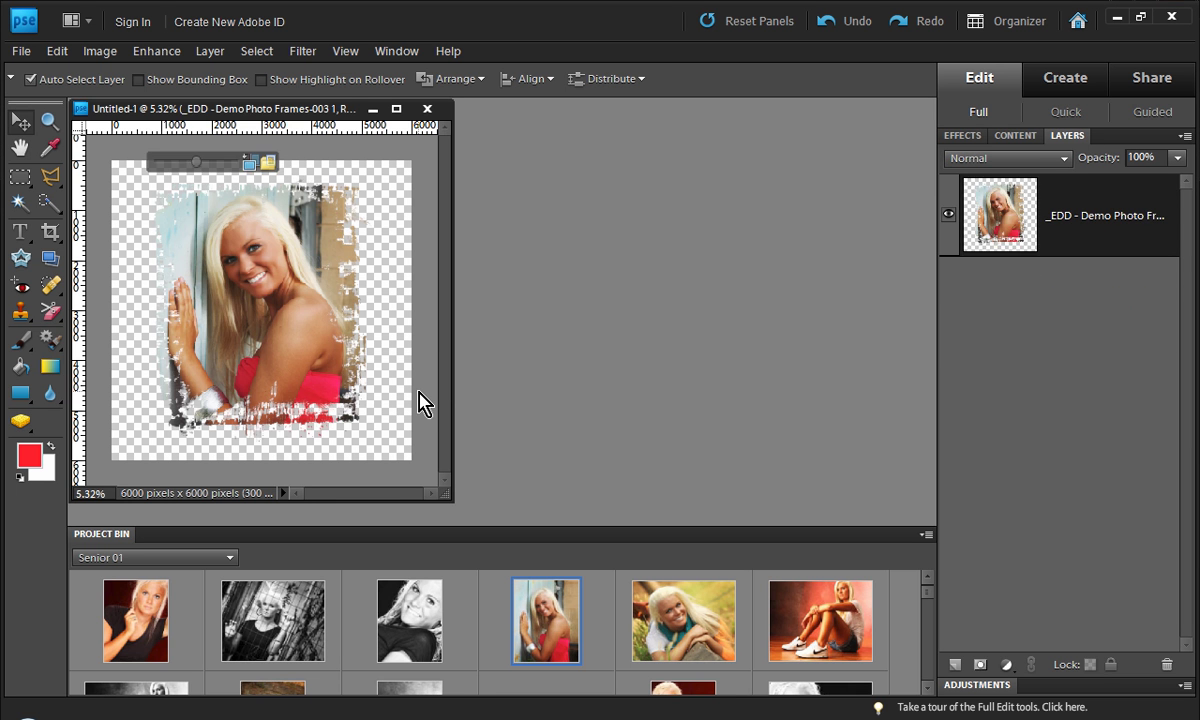
pyautogui.click(432, 298)
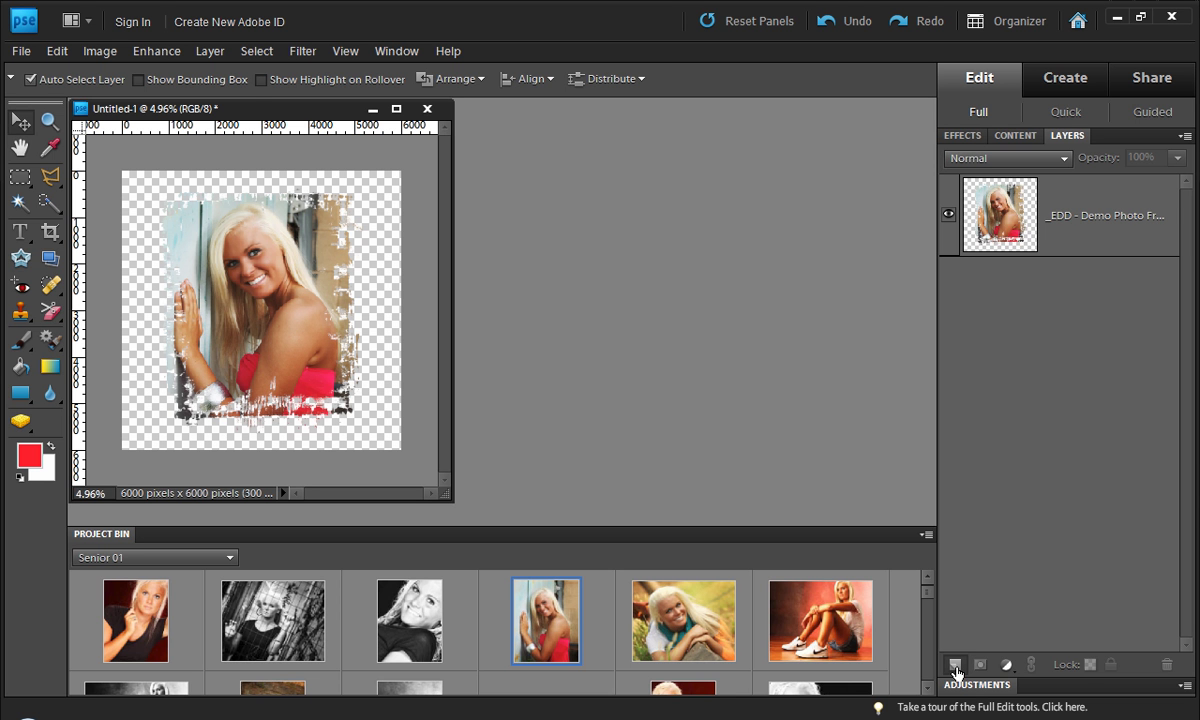
# Step: Make a new layer a white Background, delete the framed photo layer, and add empty Layer 1
pyautogui.click(956, 666)
pyautogui.click(210, 51)
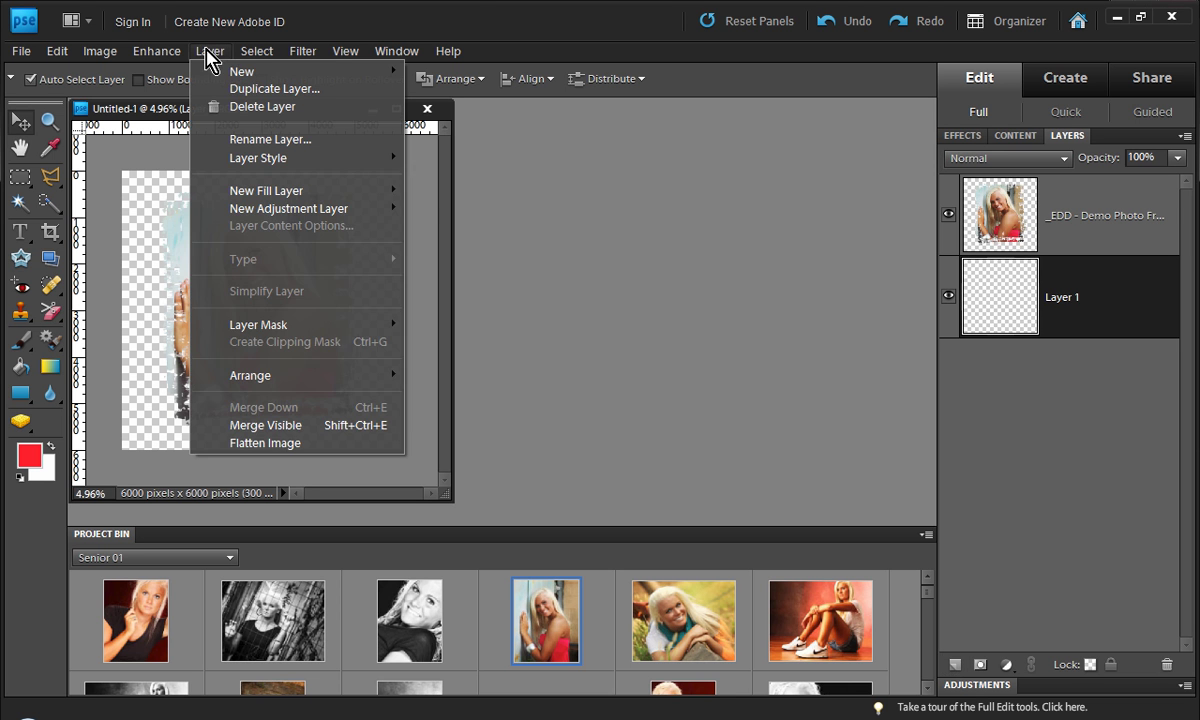
pyautogui.moveTo(388, 72)
pyautogui.click(465, 90)
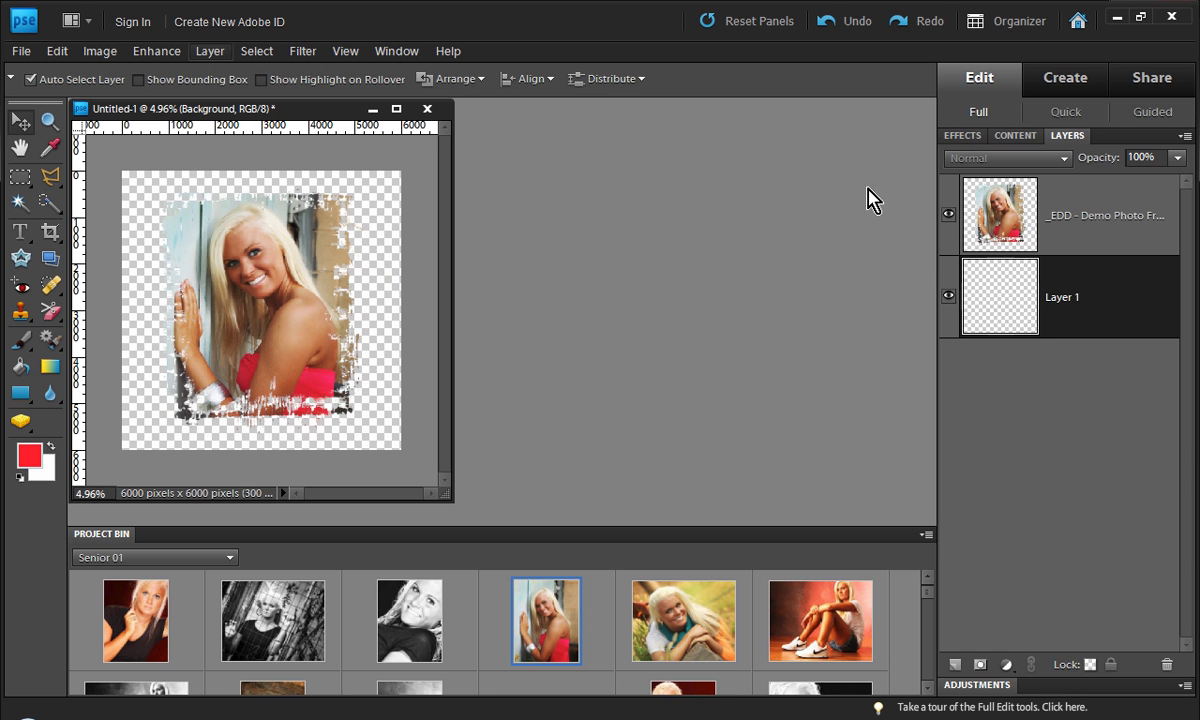
pyautogui.moveTo(1101, 222); pyautogui.dragTo(1166, 664)
pyautogui.click(955, 665)
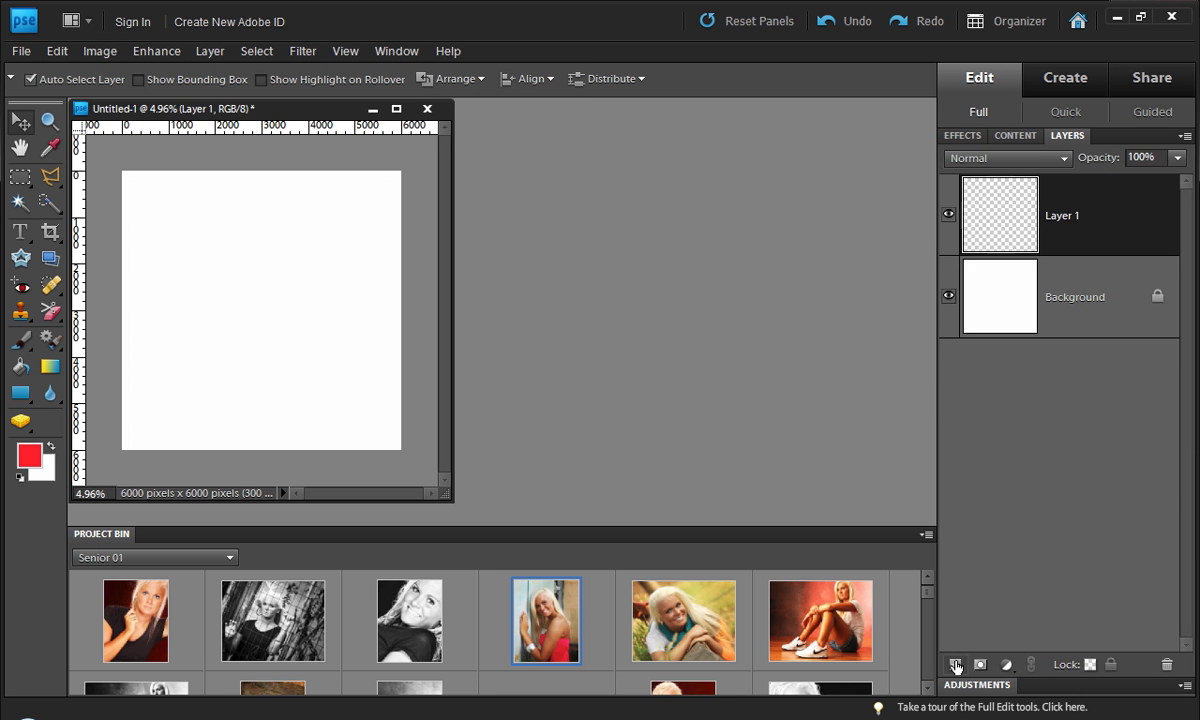
# Step: Place the star-shaped swirl frame and drop the yellow-background portrait into it
pyautogui.click(1012, 136)
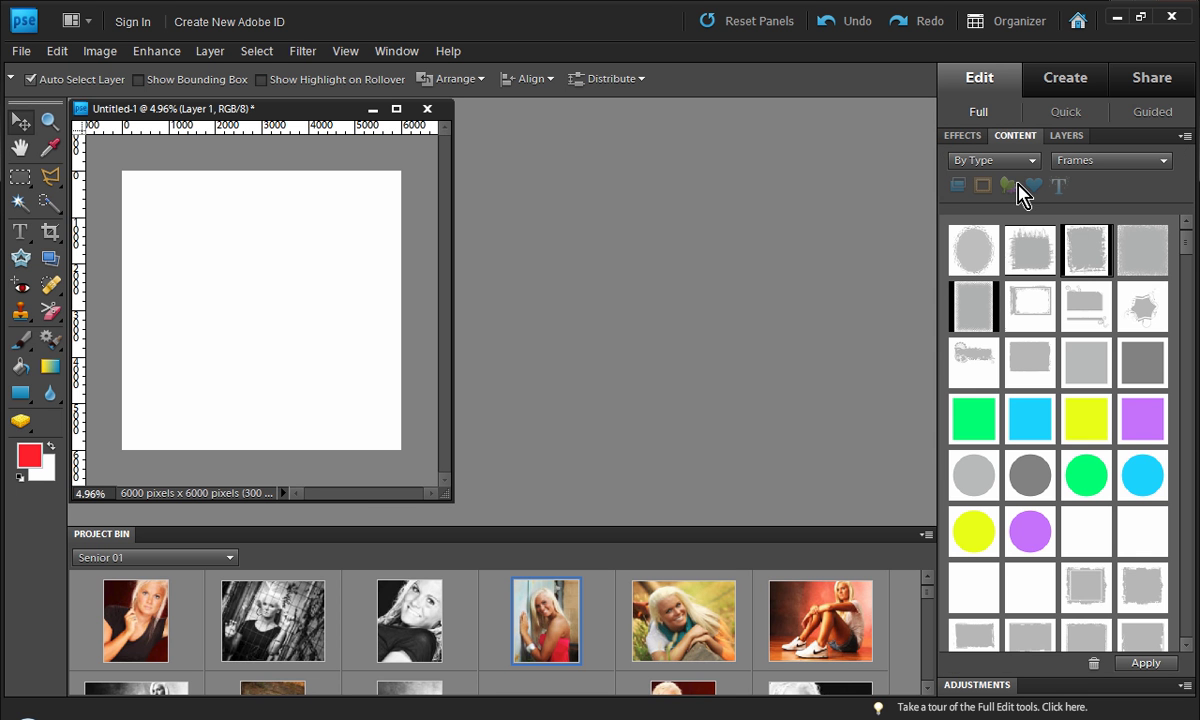
pyautogui.doubleClick(1139, 300)
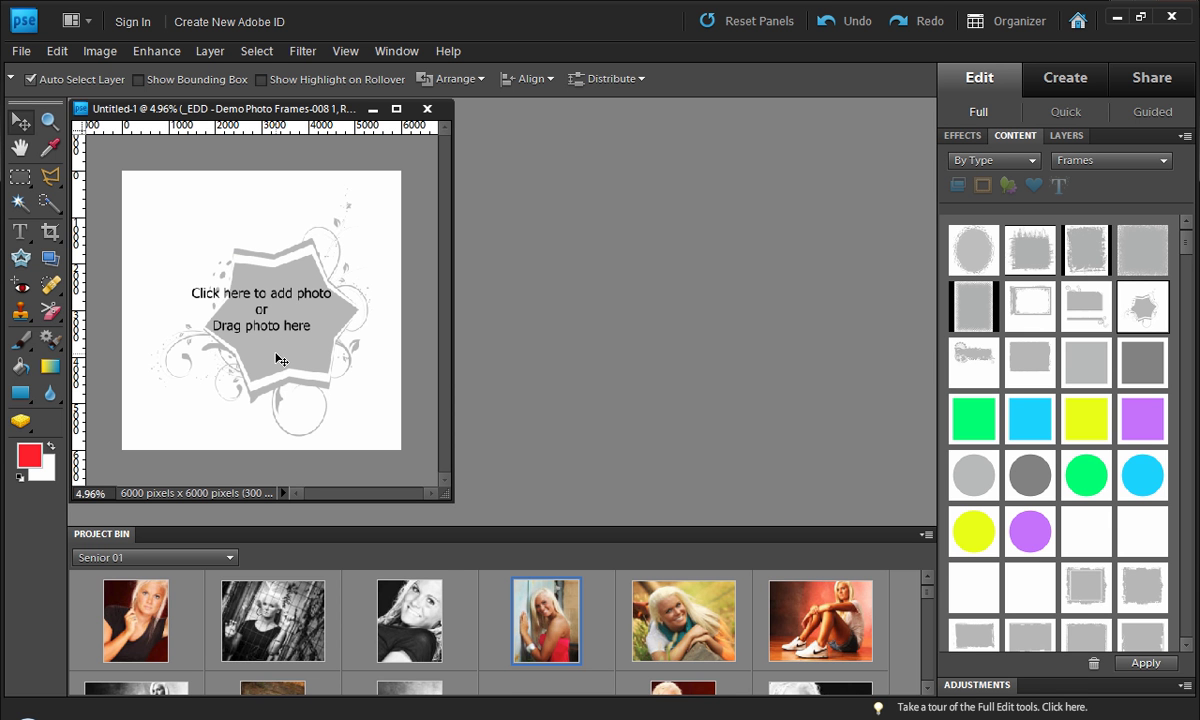
pyautogui.moveTo(659, 589); pyautogui.dragTo(285, 437)
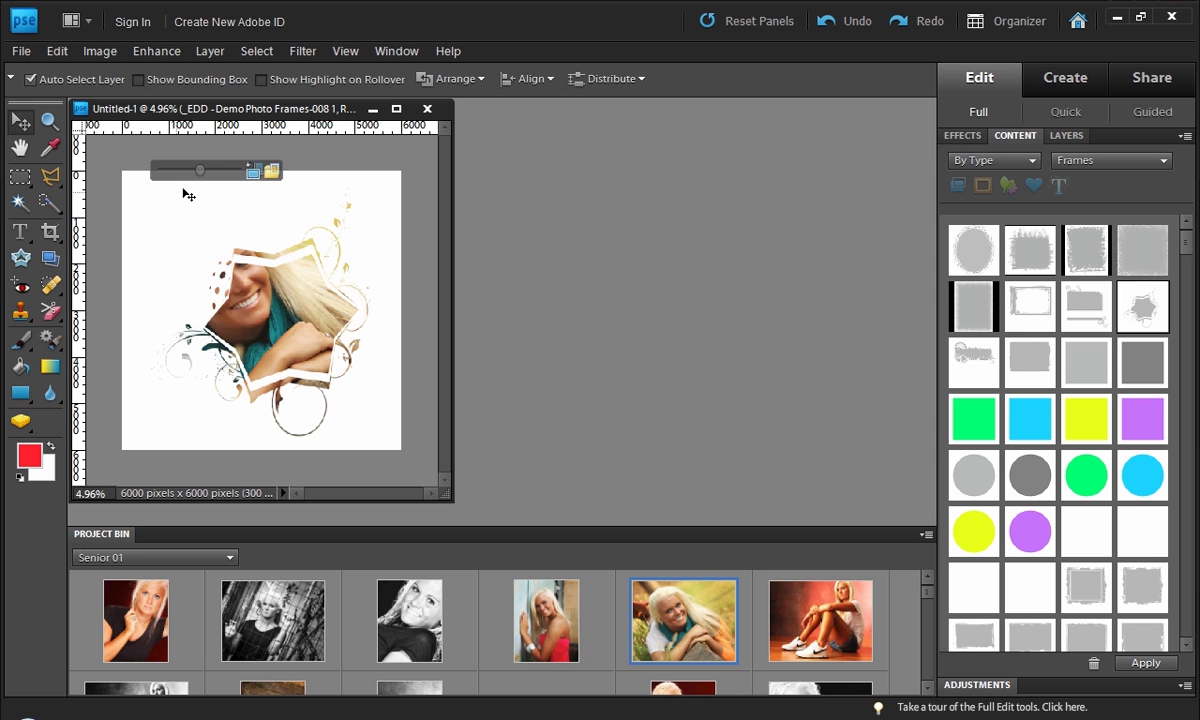
# Step: Shrink the framed photo to 58.2%, nudge it upward, and commit
pyautogui.moveTo(200, 177); pyautogui.dragTo(168, 188)
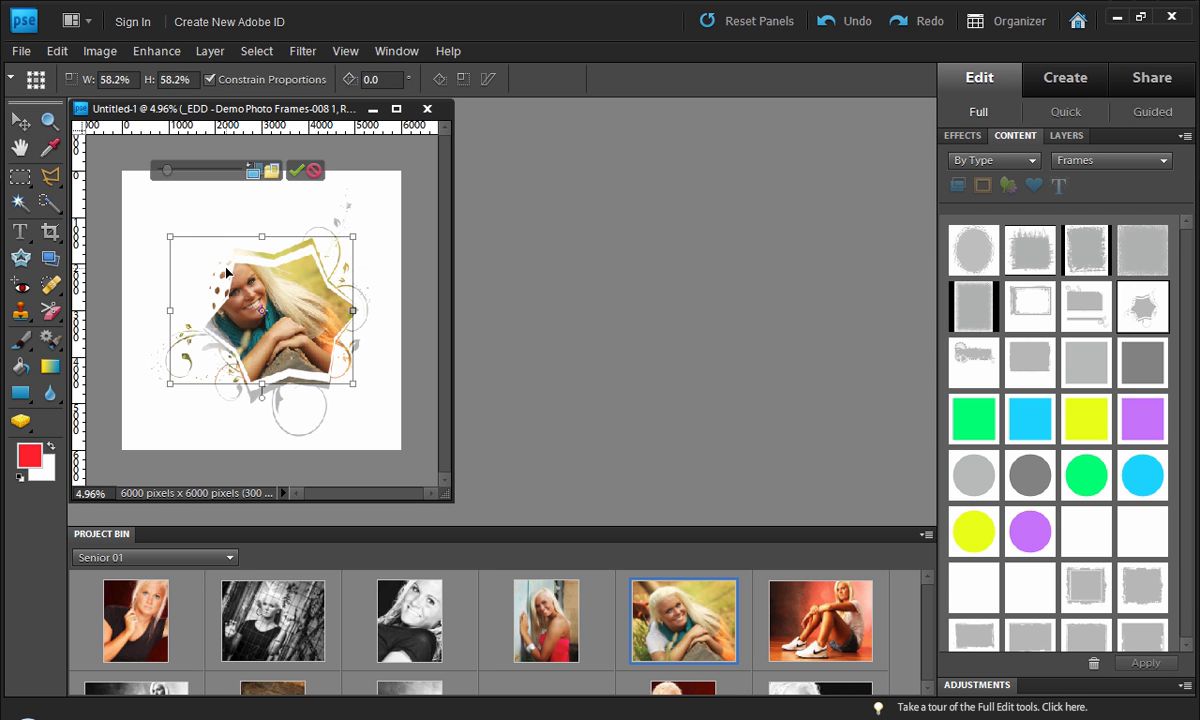
pyautogui.moveTo(251, 290); pyautogui.dragTo(250, 282)
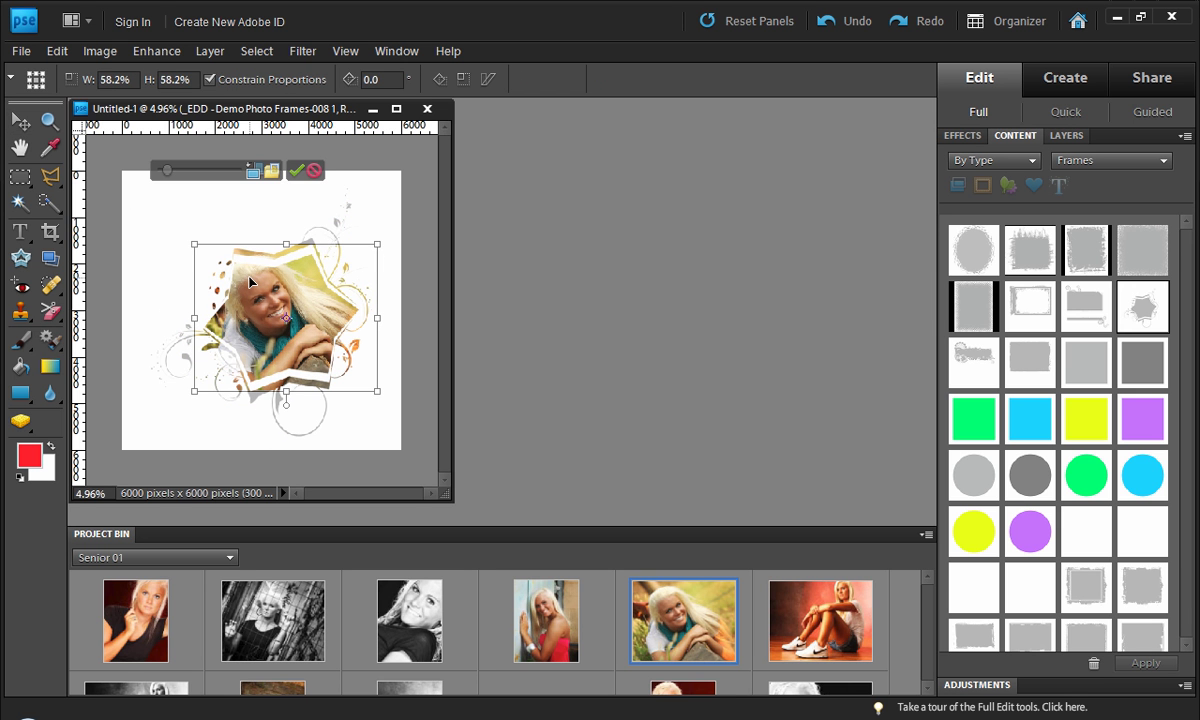
pyautogui.press('Return')
pyautogui.click(152, 386)
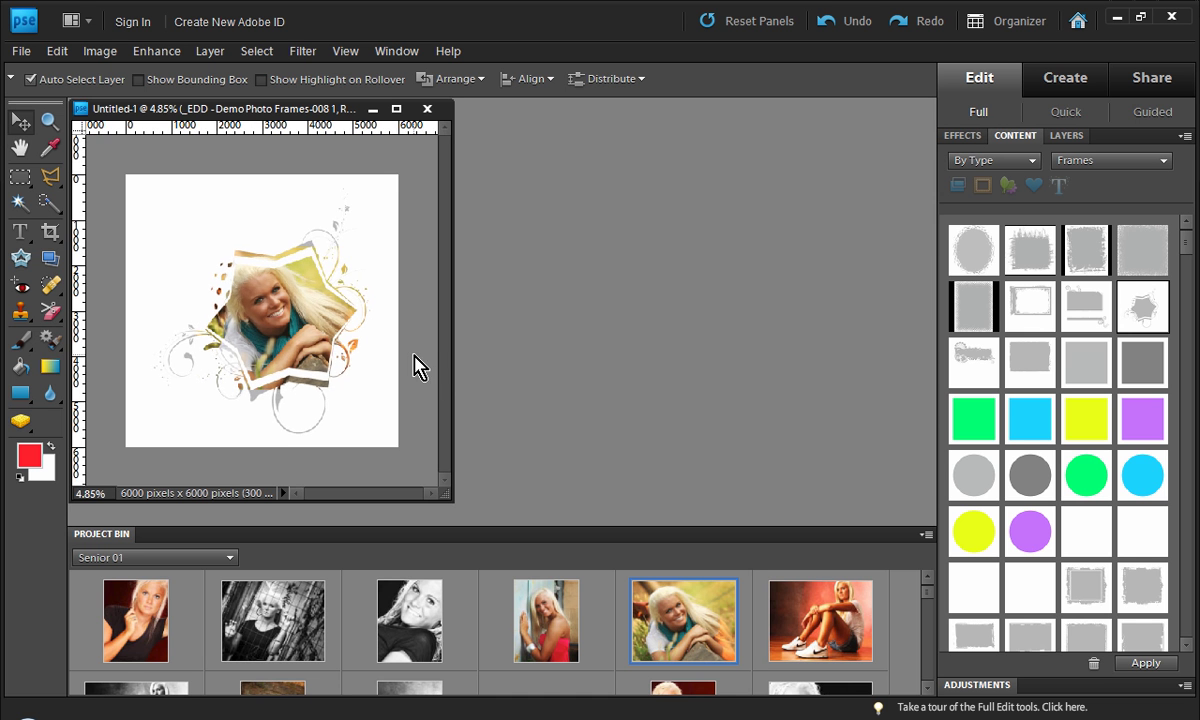
pyautogui.scroll(1, 357, 315)
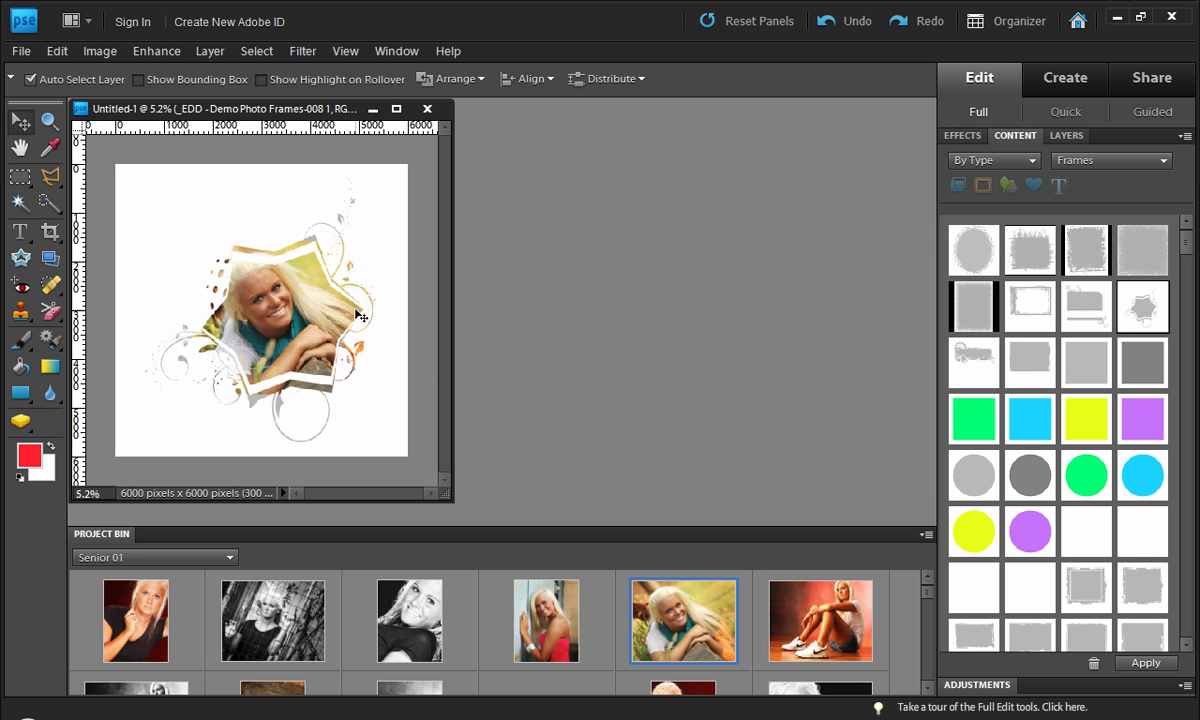
# Step: Swap to the rough-edged square Demo Photo Frames-010 frame and enlarge the portrait to about 200%
pyautogui.doubleClick(1025, 357)
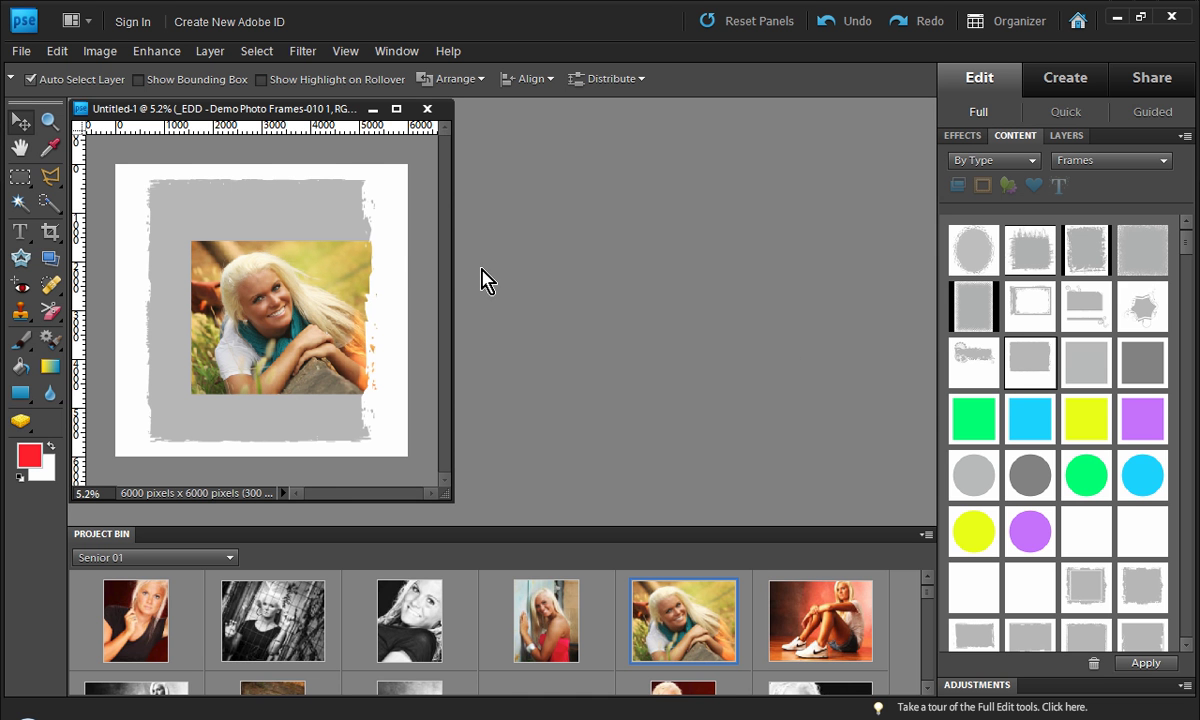
pyautogui.scroll(-2, 393, 255)
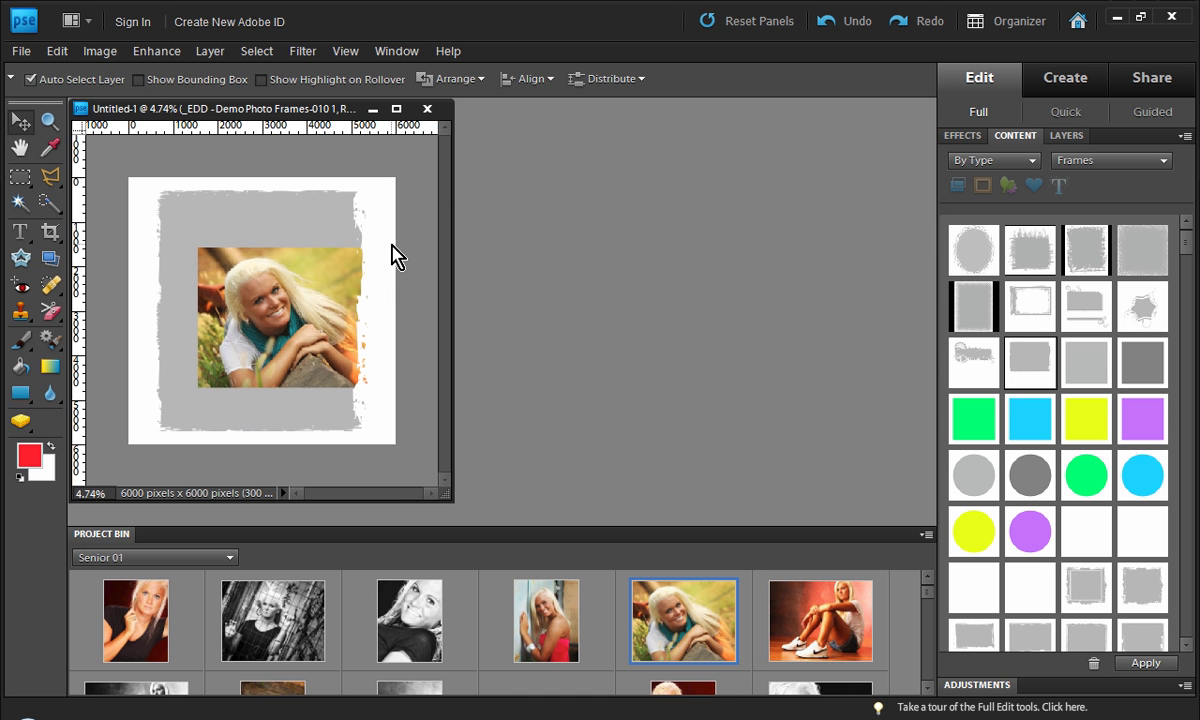
pyautogui.click(295, 283)
pyautogui.moveTo(205, 178); pyautogui.dragTo(247, 190)
pyautogui.press('Return')
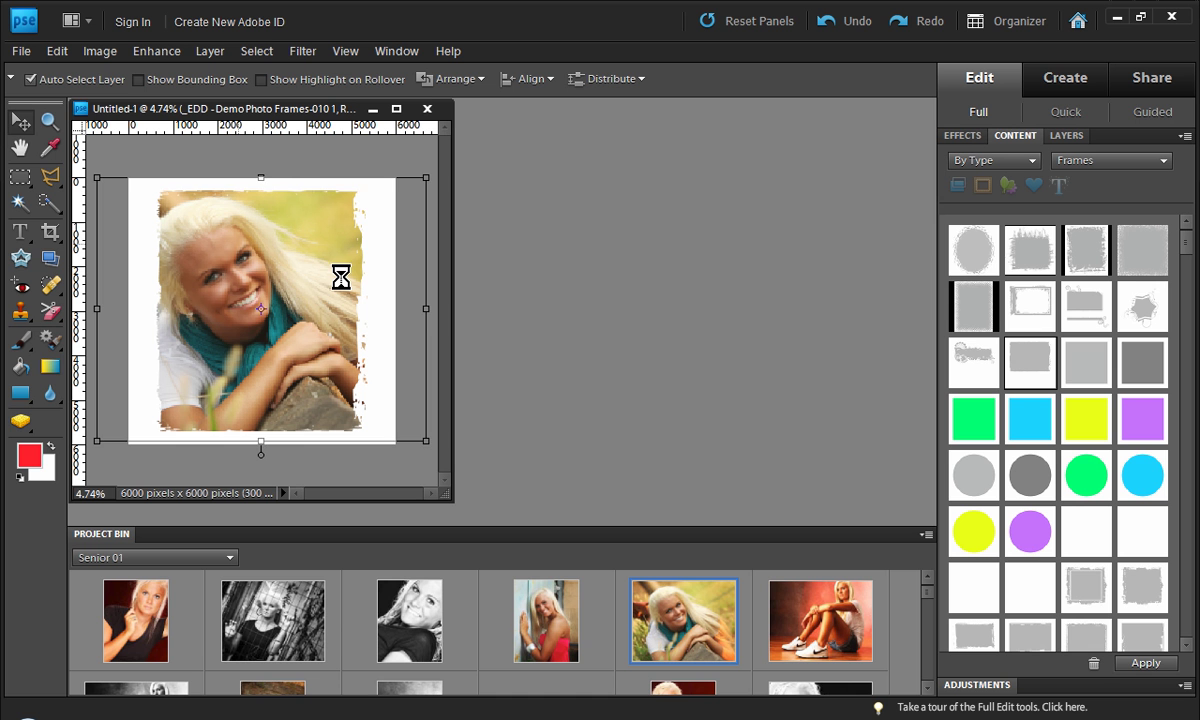
# Step: Try oval, grungy and rough-edged frames, settling on the checkered-edge Demo Photo Frames-005 frame
pyautogui.doubleClick(966, 249)
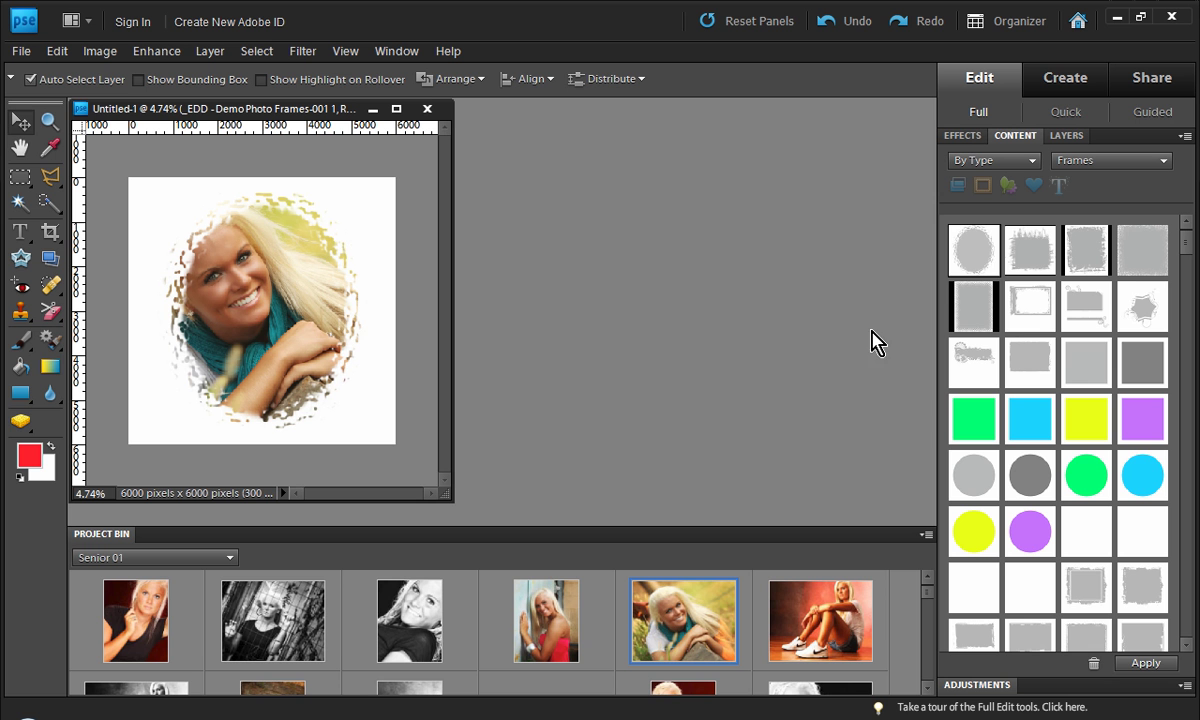
pyautogui.doubleClick(973, 305)
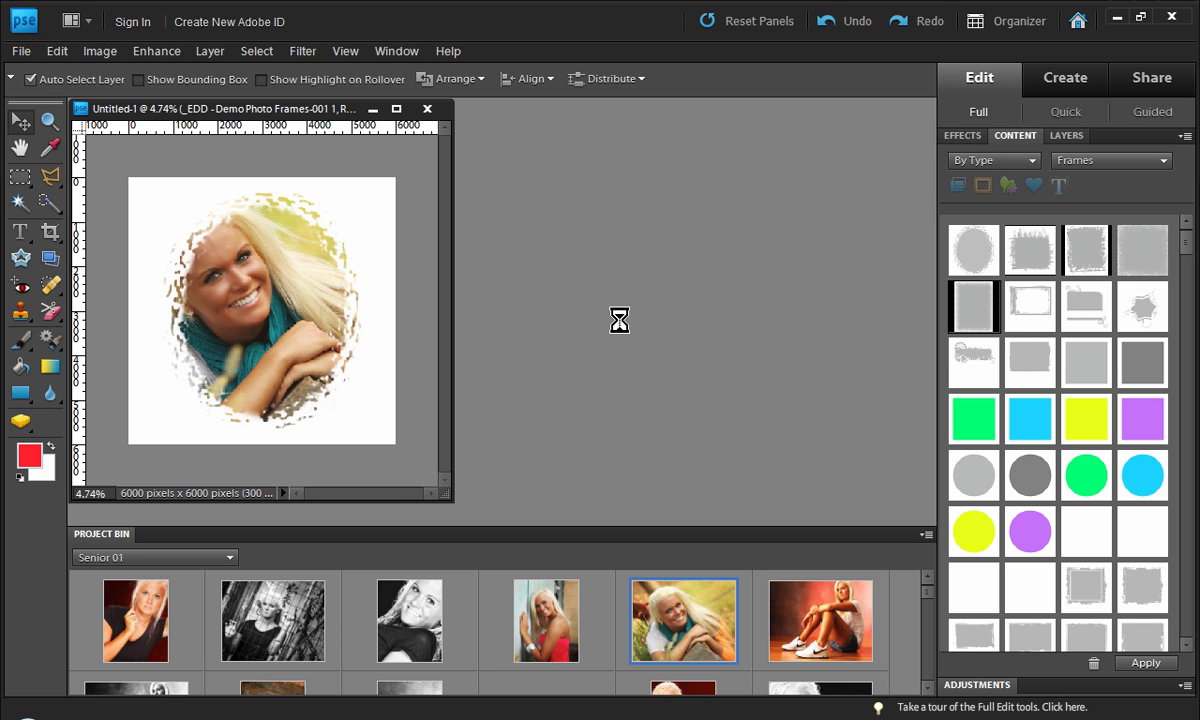
pyautogui.doubleClick(1086, 248)
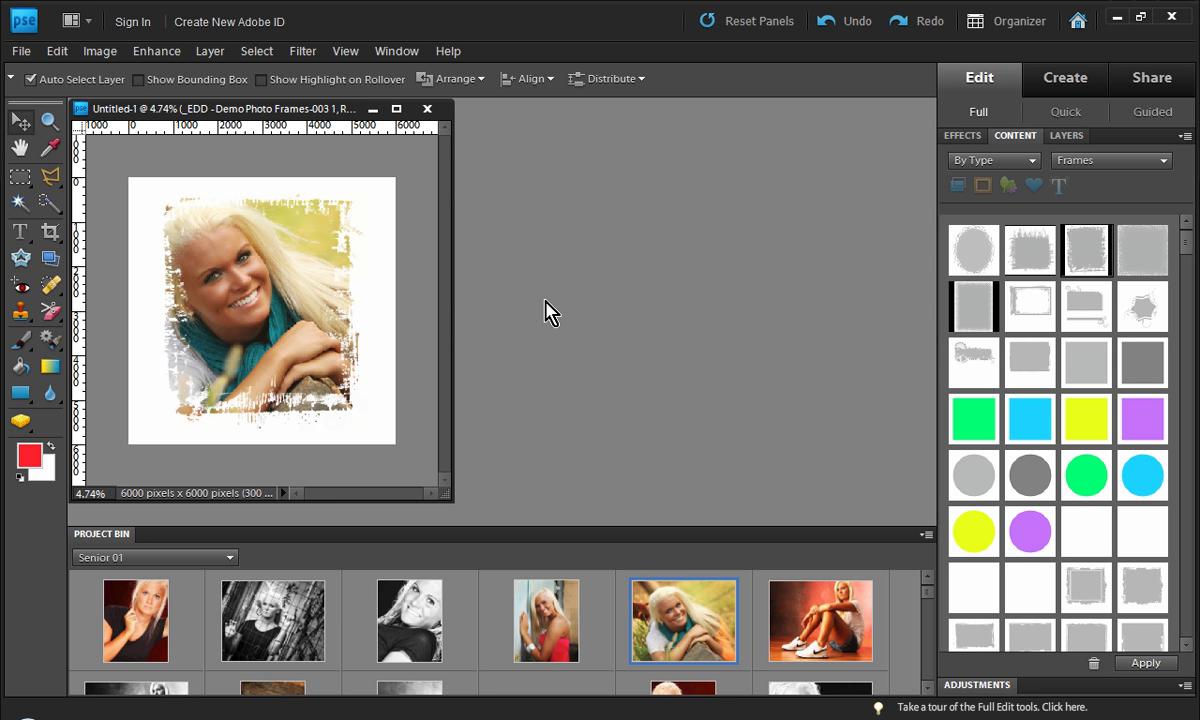
pyautogui.doubleClick(1033, 245)
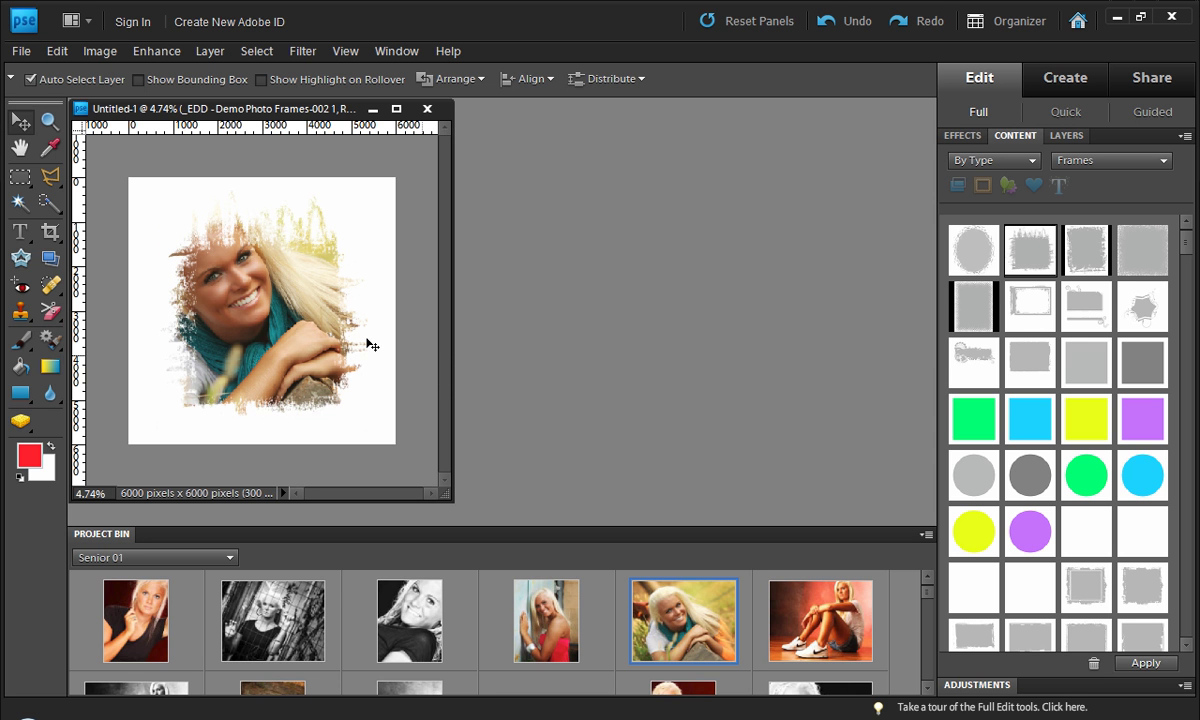
pyautogui.doubleClick(975, 306)
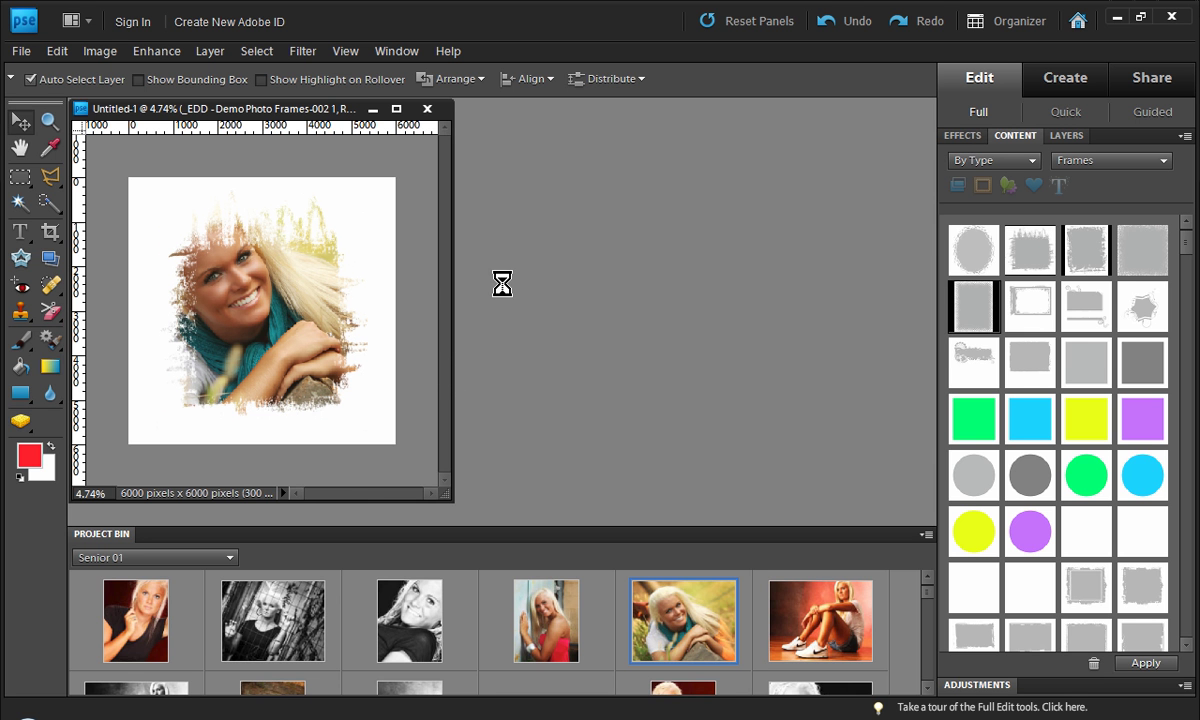
# Step: Reshape the colour portrait's frame into a tall narrow rectangle, about 62.8% wide by 86.7% tall
pyautogui.click(355, 320)
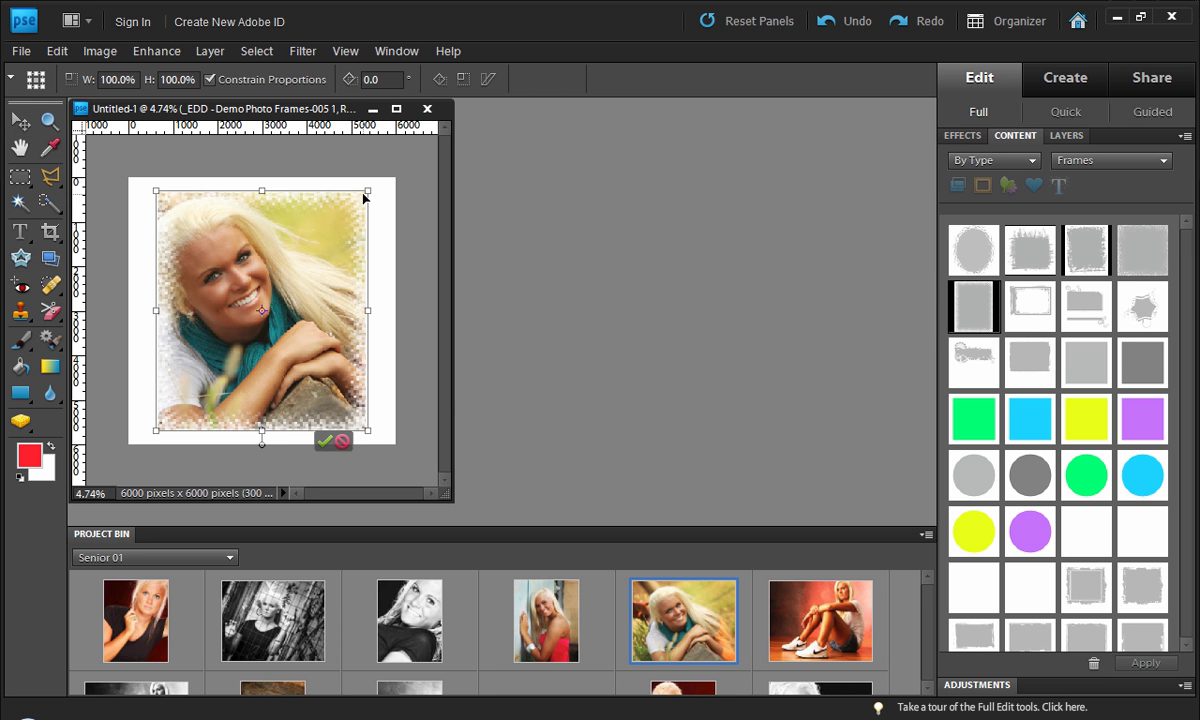
pyautogui.moveTo(368, 311); pyautogui.dragTo(300, 311)
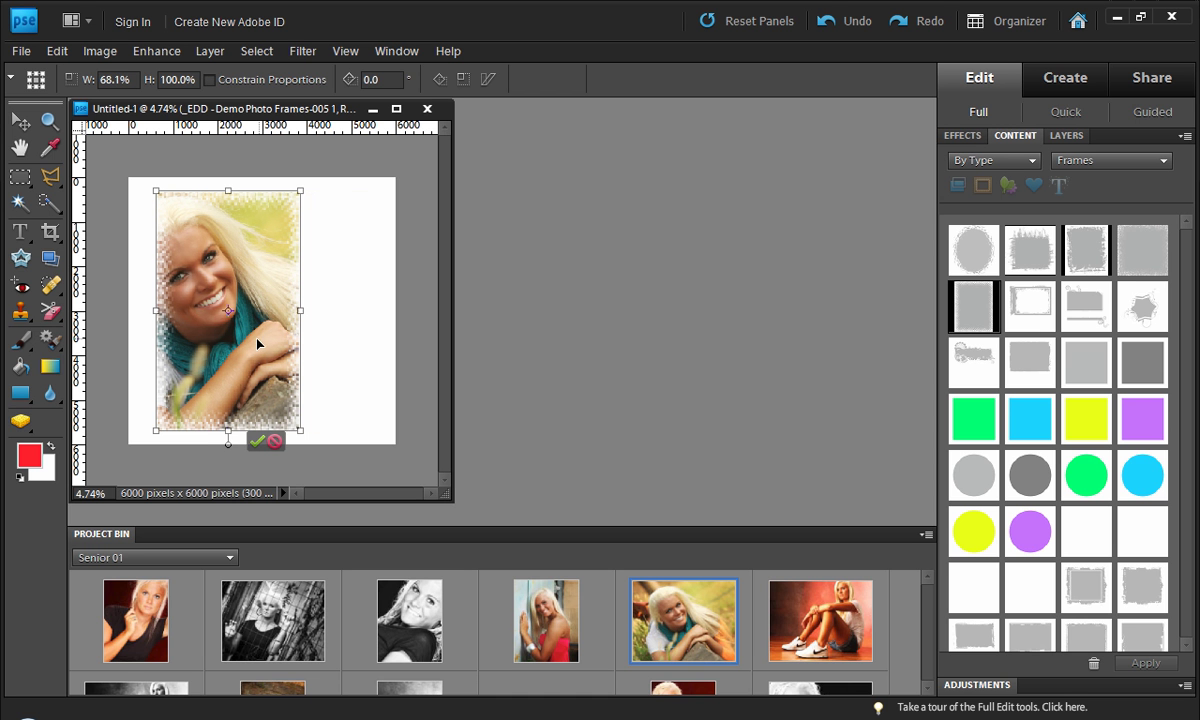
pyautogui.moveTo(281, 427); pyautogui.dragTo(315, 343)
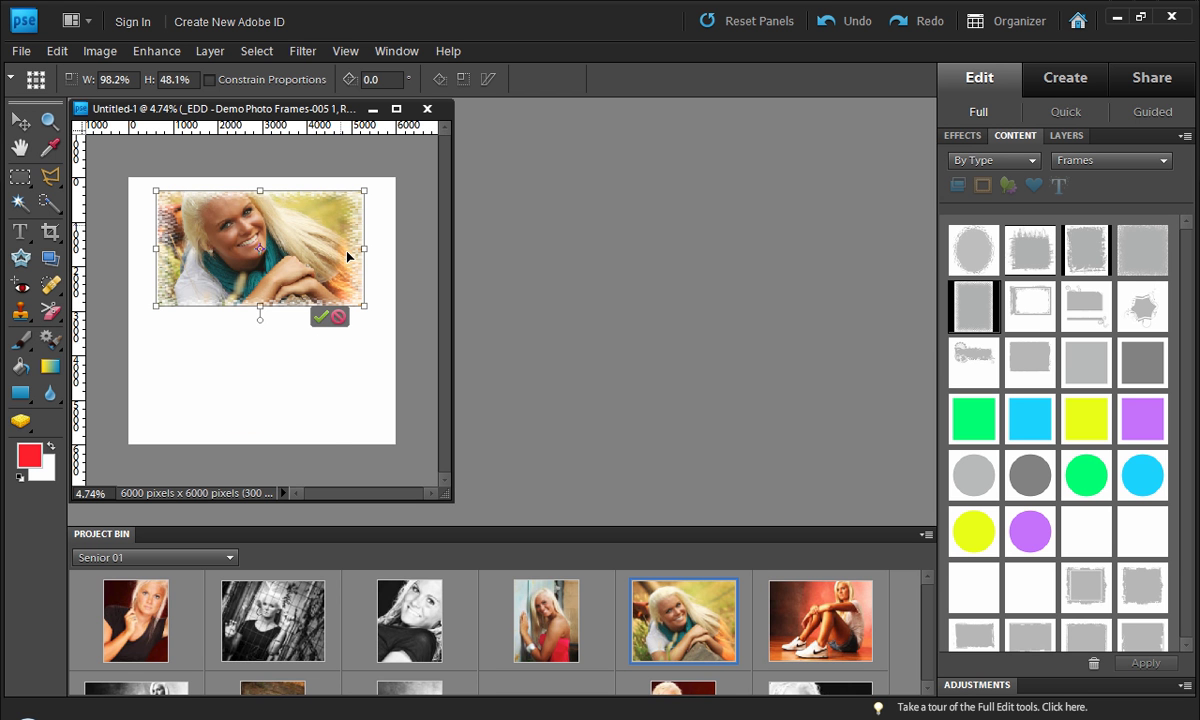
pyautogui.moveTo(362, 303); pyautogui.dragTo(290, 398)
pyautogui.press('Return')
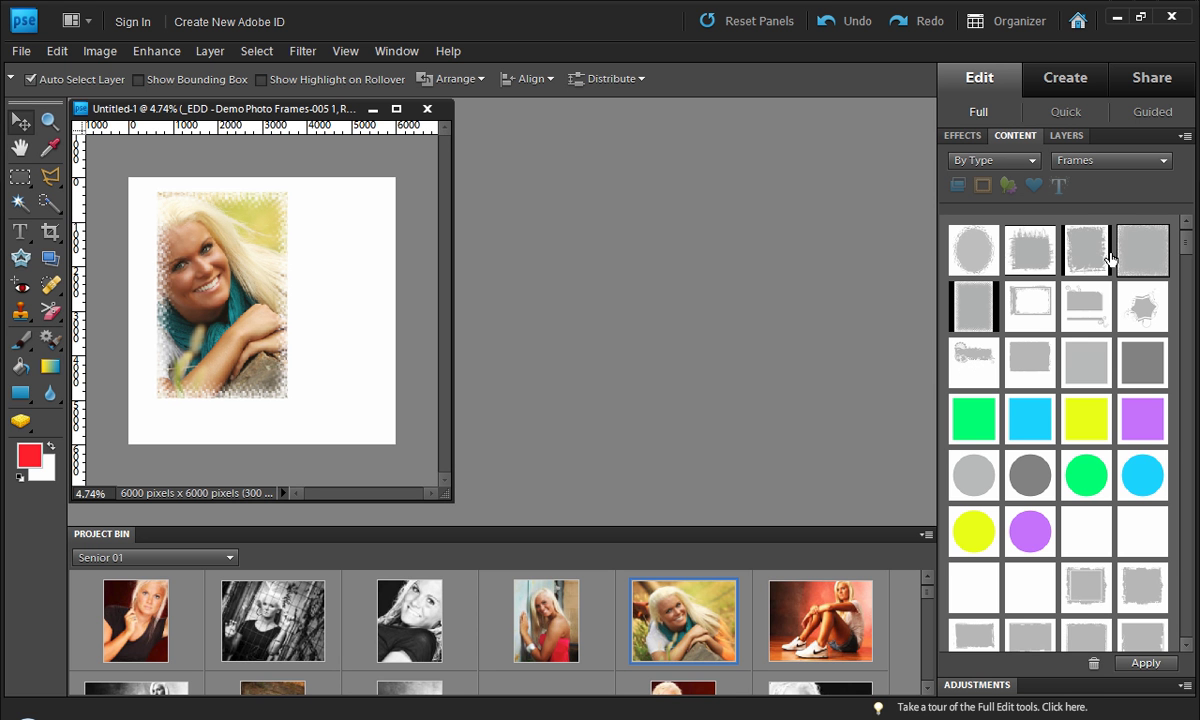
# Step: Add a second frame at lower right holding the black-and-white portrait, shrunk to fit
pyautogui.moveTo(1128, 255); pyautogui.dragTo(307, 400)
pyautogui.moveTo(409, 618); pyautogui.dragTo(329, 396)
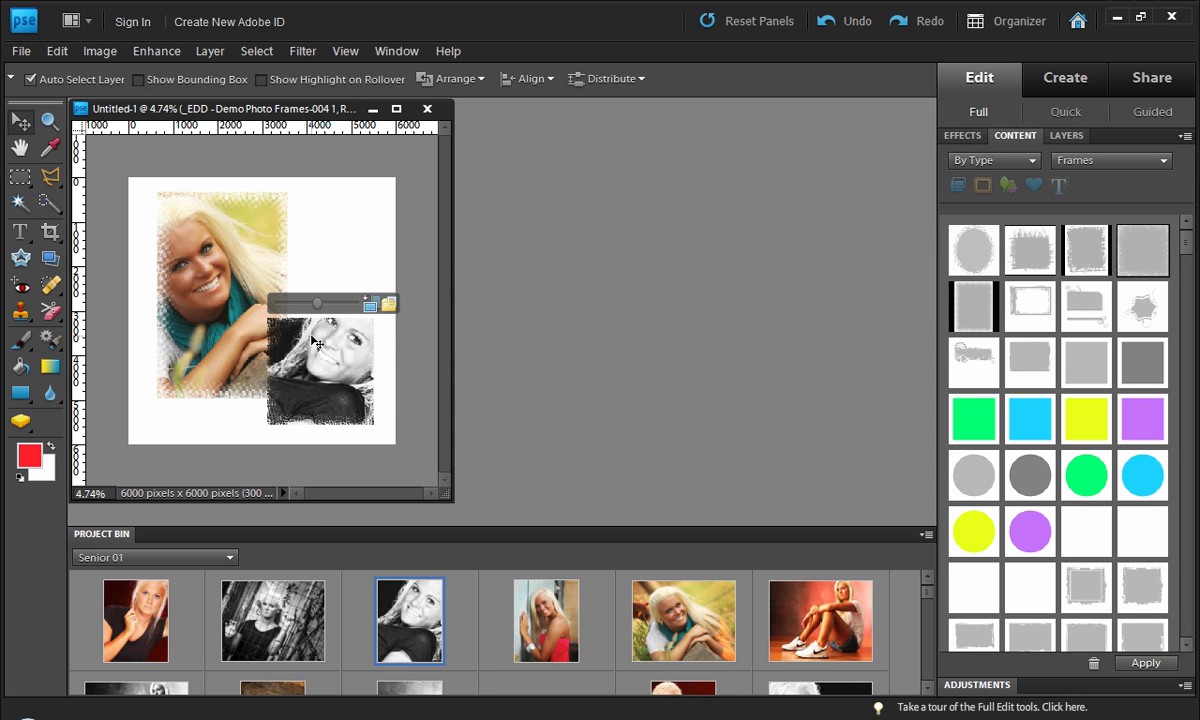
pyautogui.moveTo(317, 303); pyautogui.dragTo(313, 303)
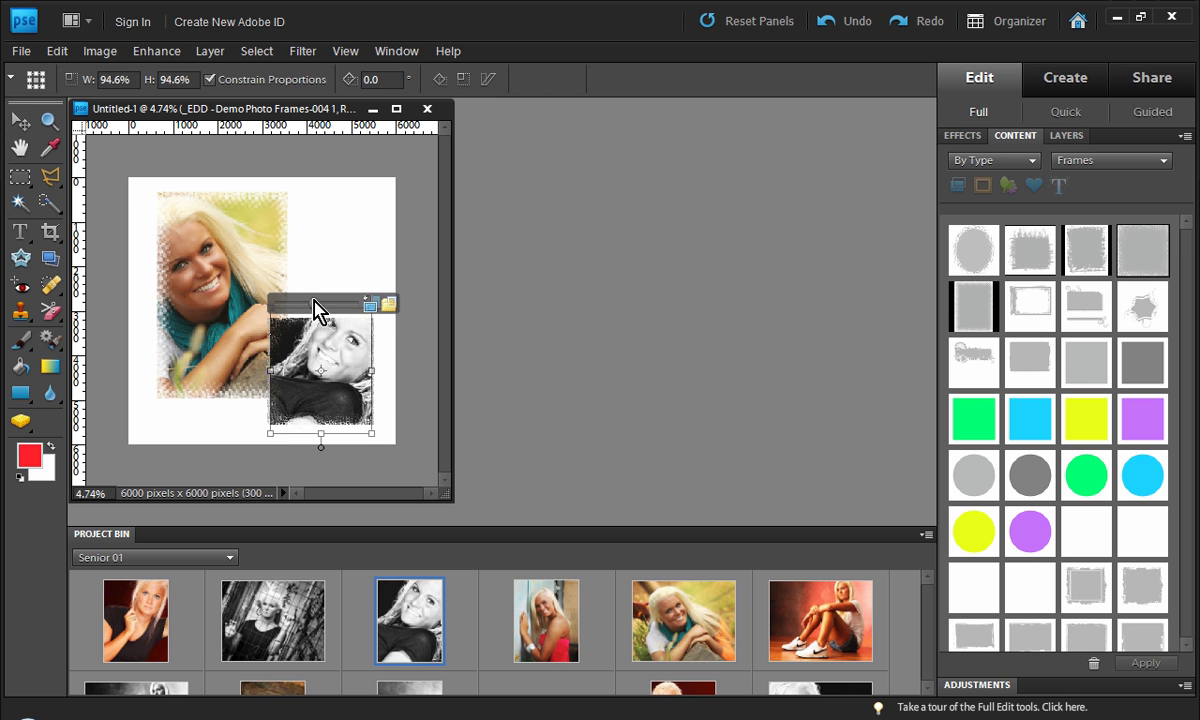
pyautogui.click(409, 328)
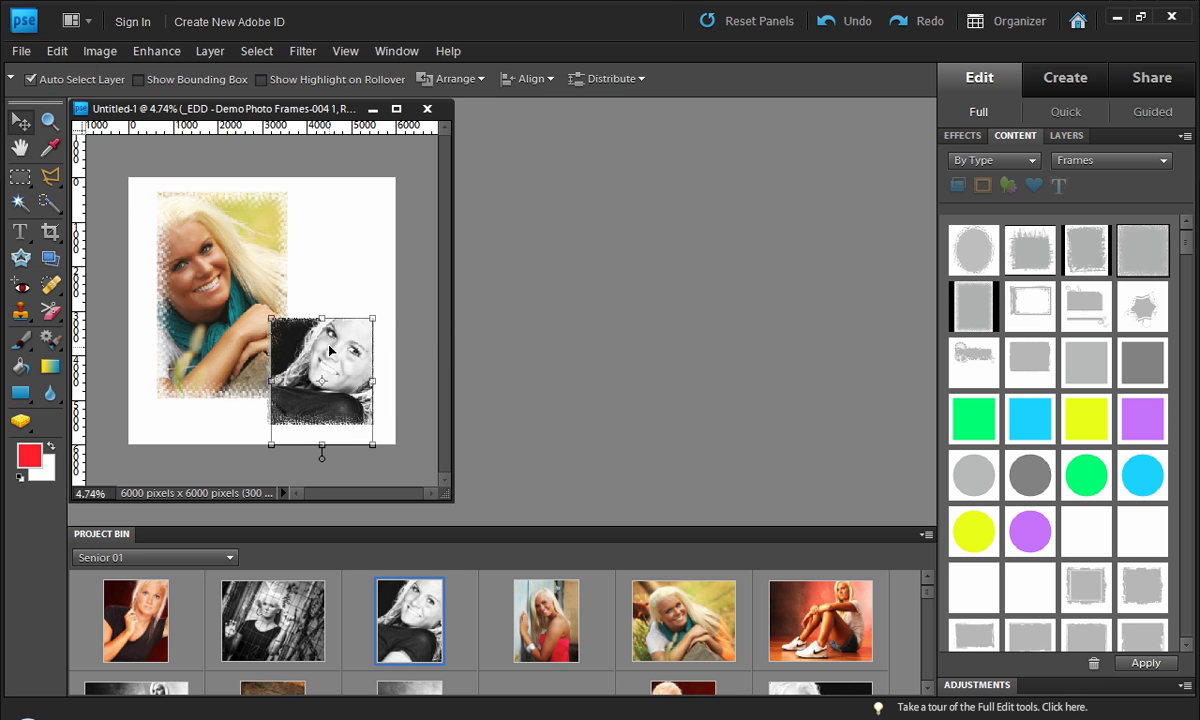
pyautogui.scroll(1, 308, 320)
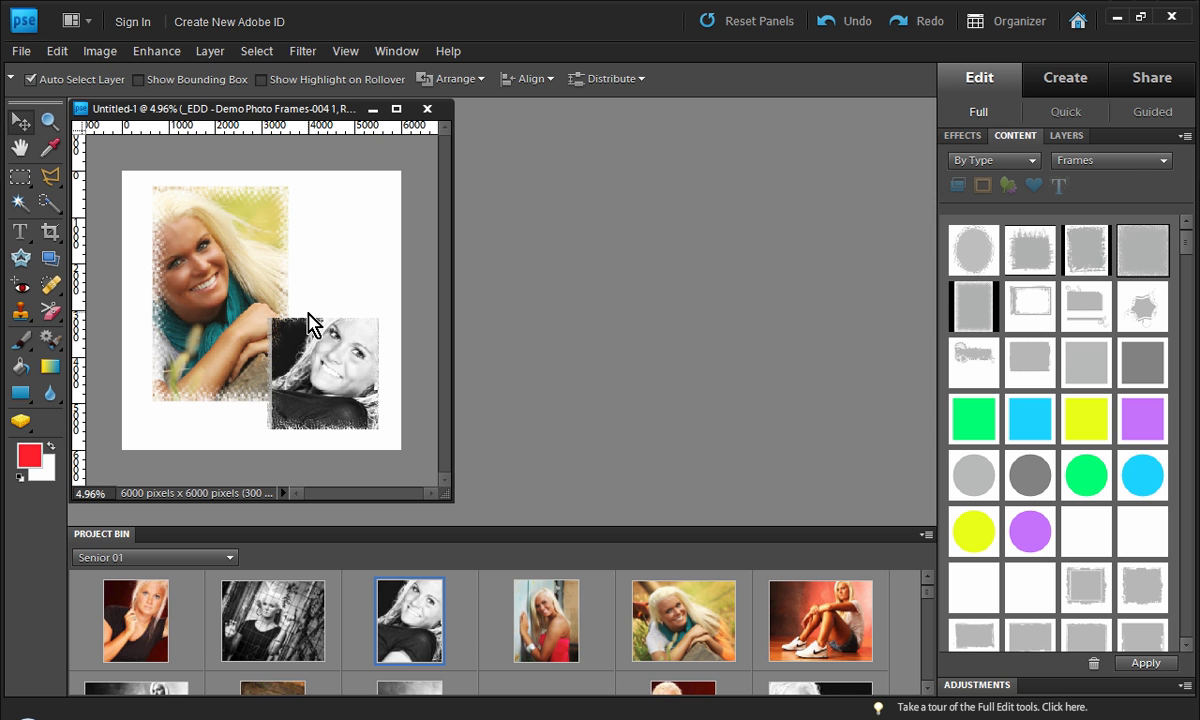
pyautogui.click(1110, 160)
pyautogui.click(1118, 210)
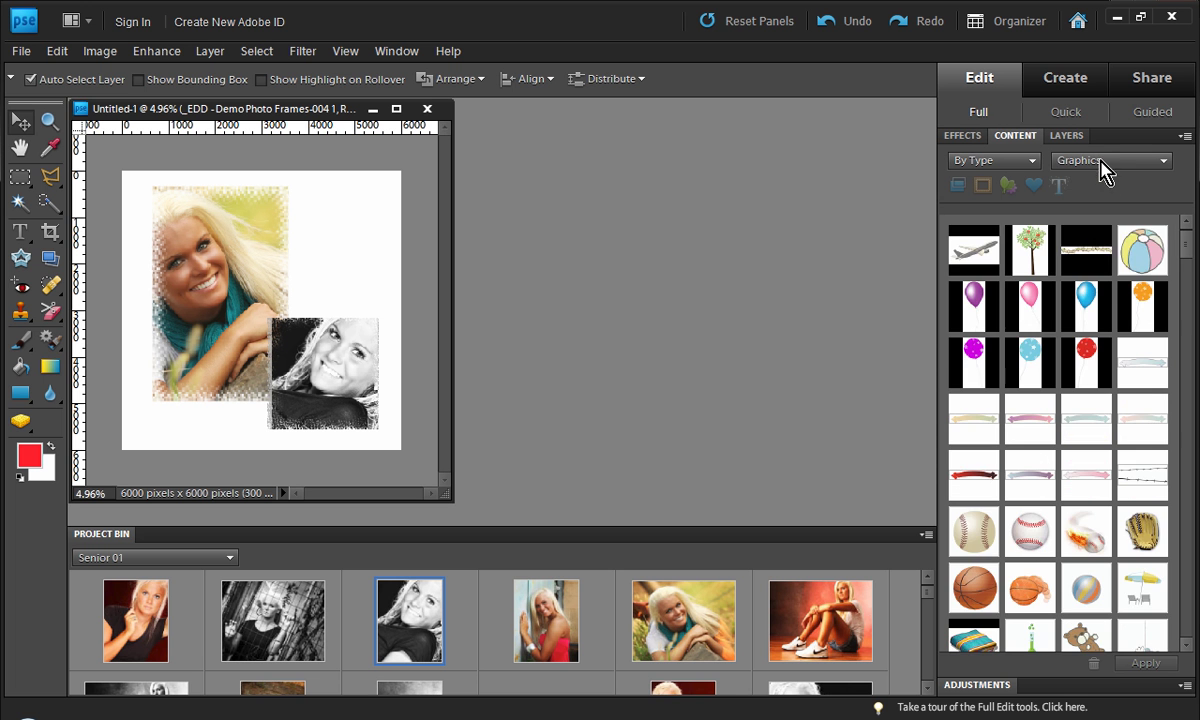
pyautogui.click(1104, 162)
pyautogui.click(1105, 176)
pyautogui.click(1100, 162)
pyautogui.click(1088, 193)
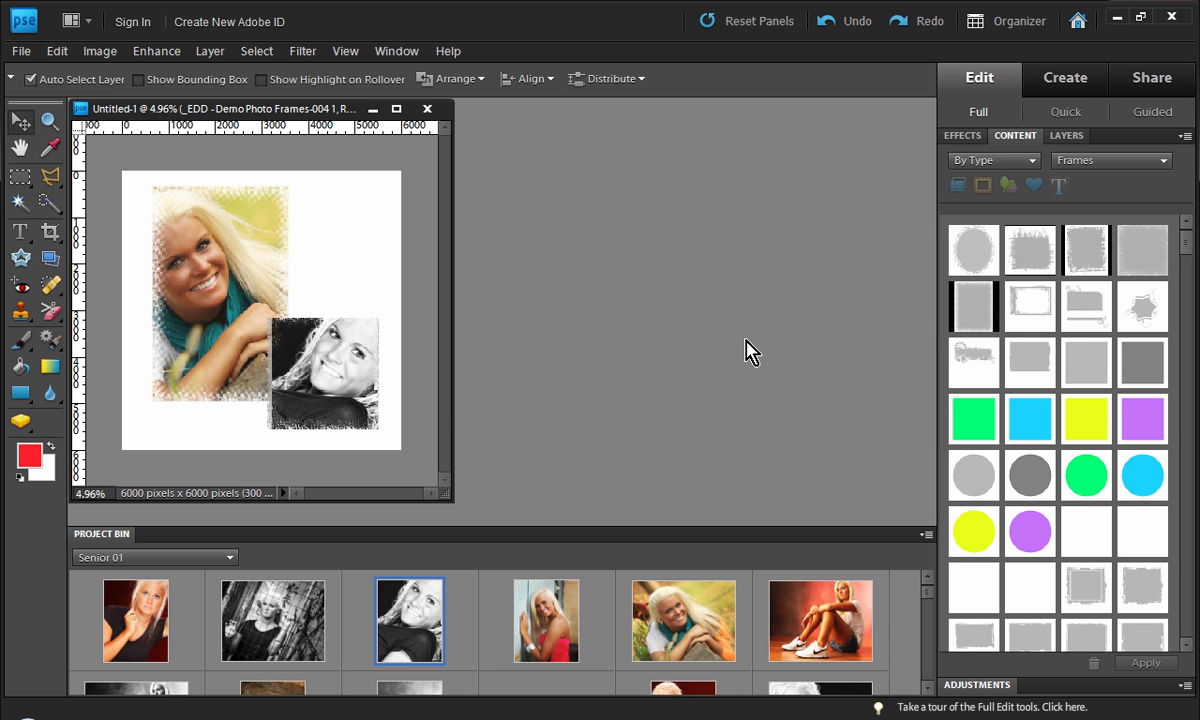
# Step: Close the two-portrait document without saving, then view and dismiss the About splash credits
pyautogui.click(427, 110)
pyautogui.click(615, 292)
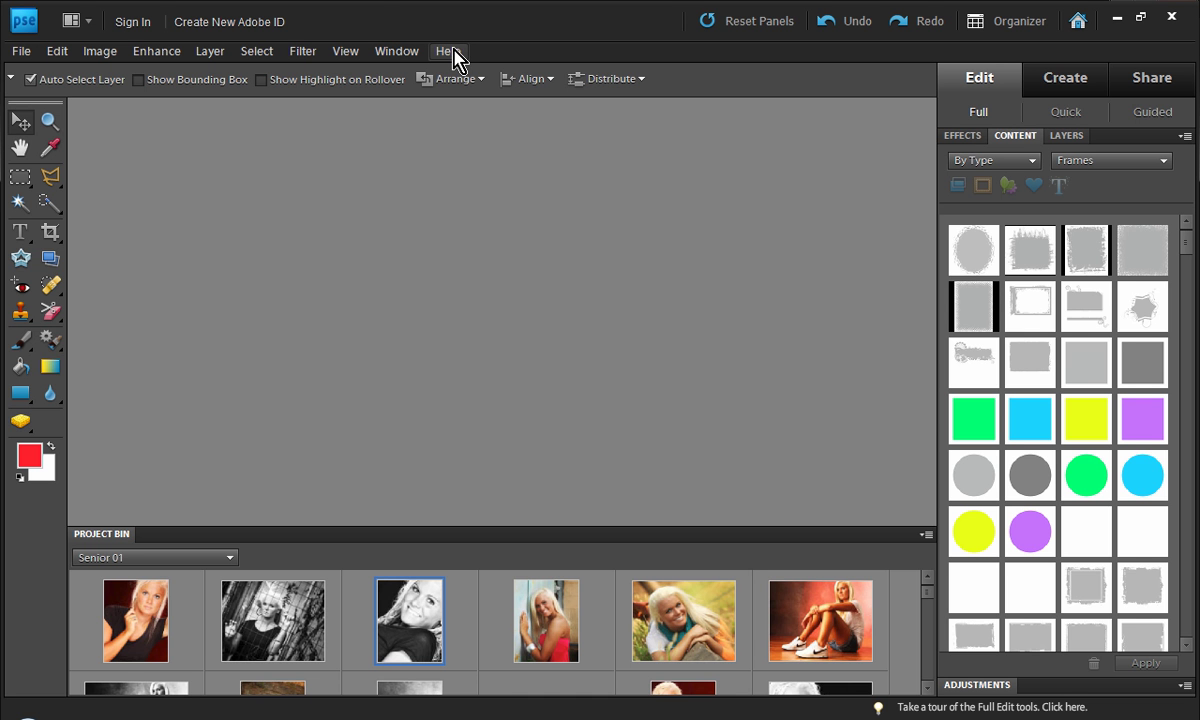
pyautogui.click(449, 51)
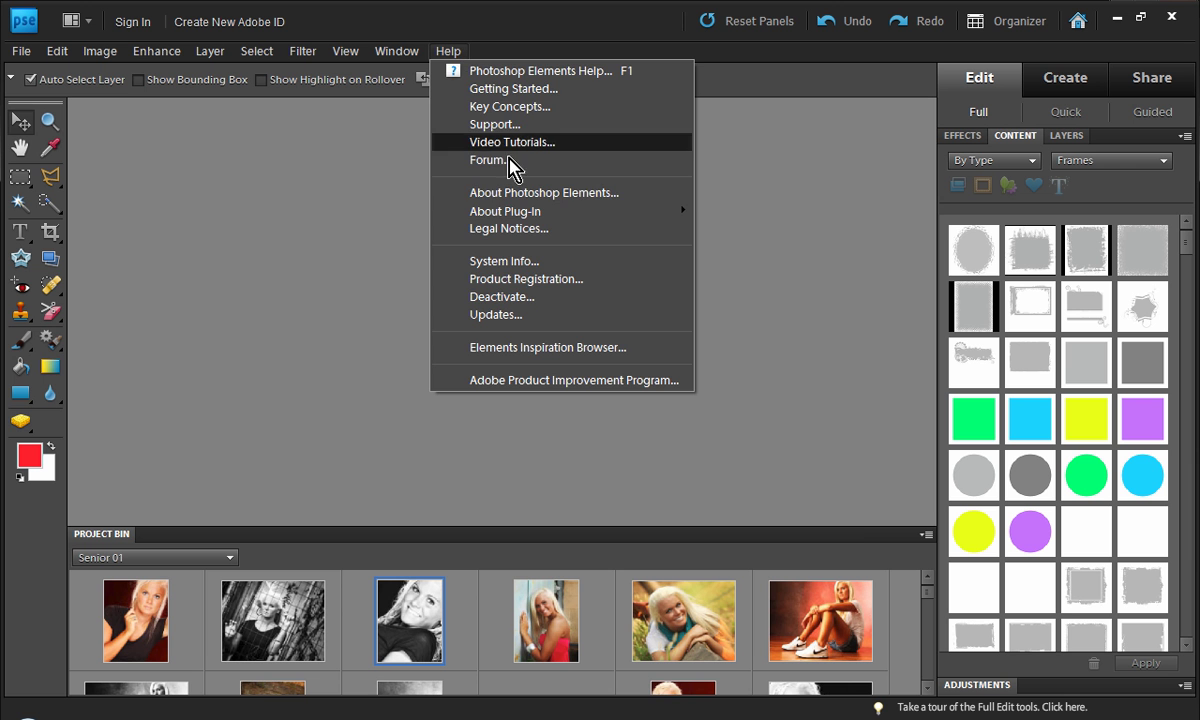
pyautogui.click(554, 195)
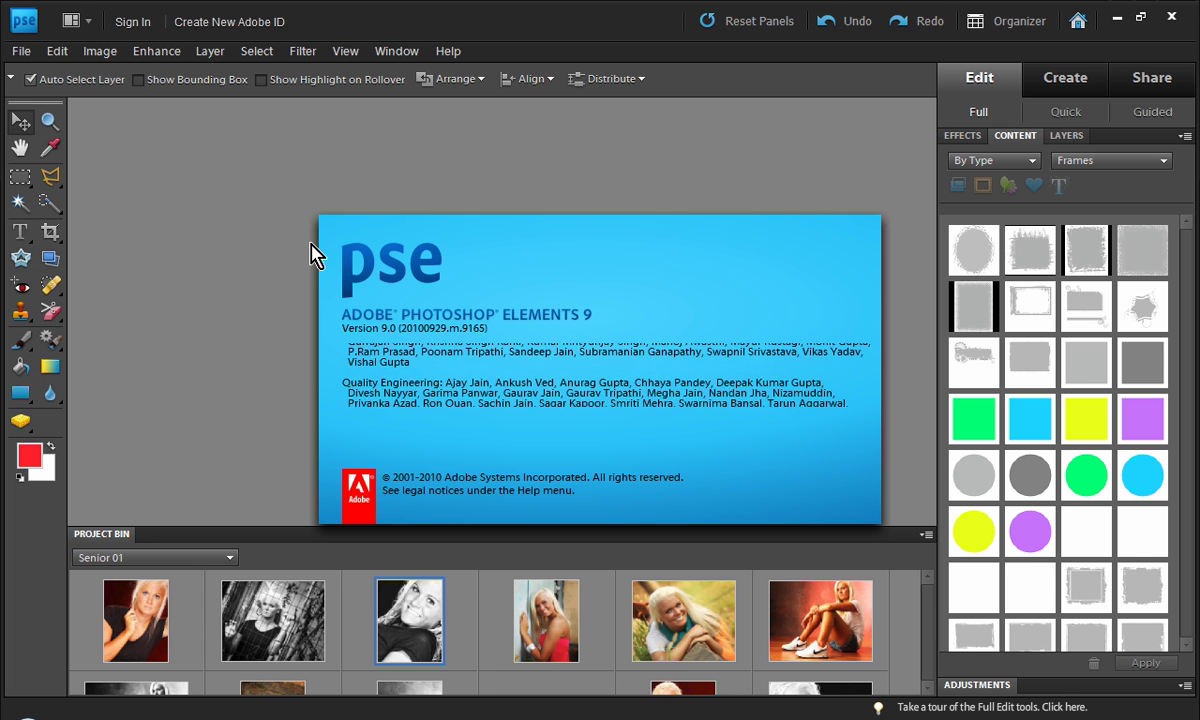
pyautogui.click(285, 248)
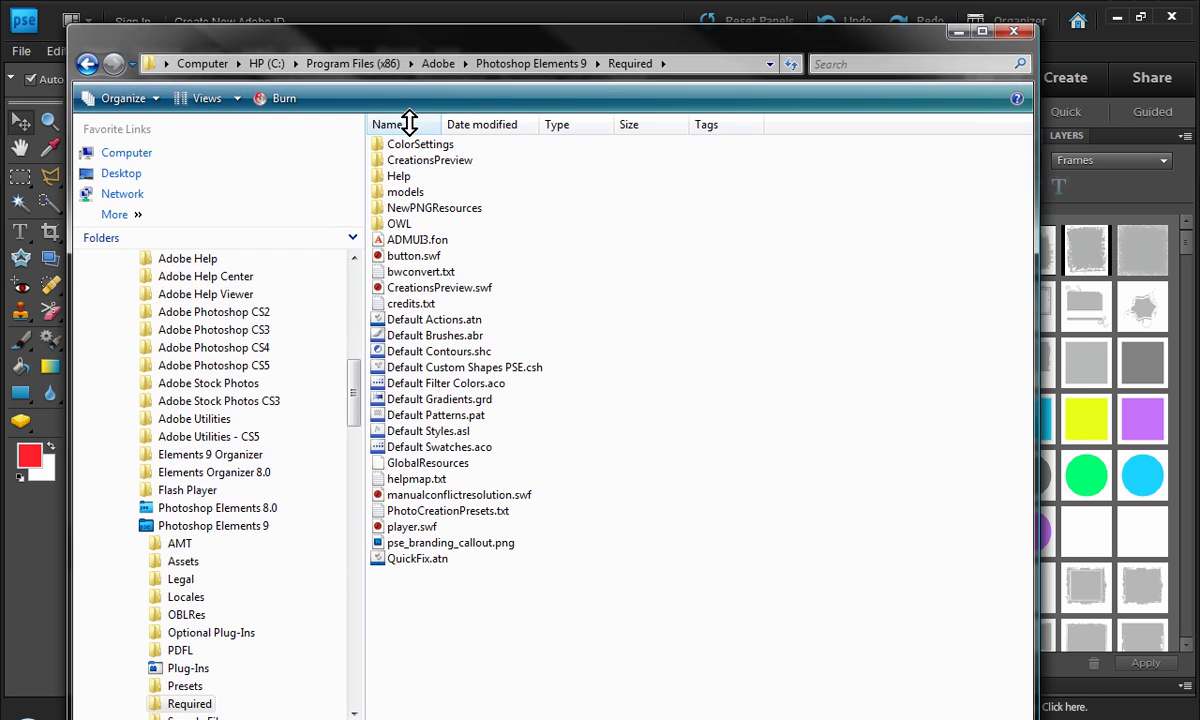
# Step: Resize and reposition the Required folder window so it fits on screen
pyautogui.moveTo(409, 122); pyautogui.dragTo(388, 262)
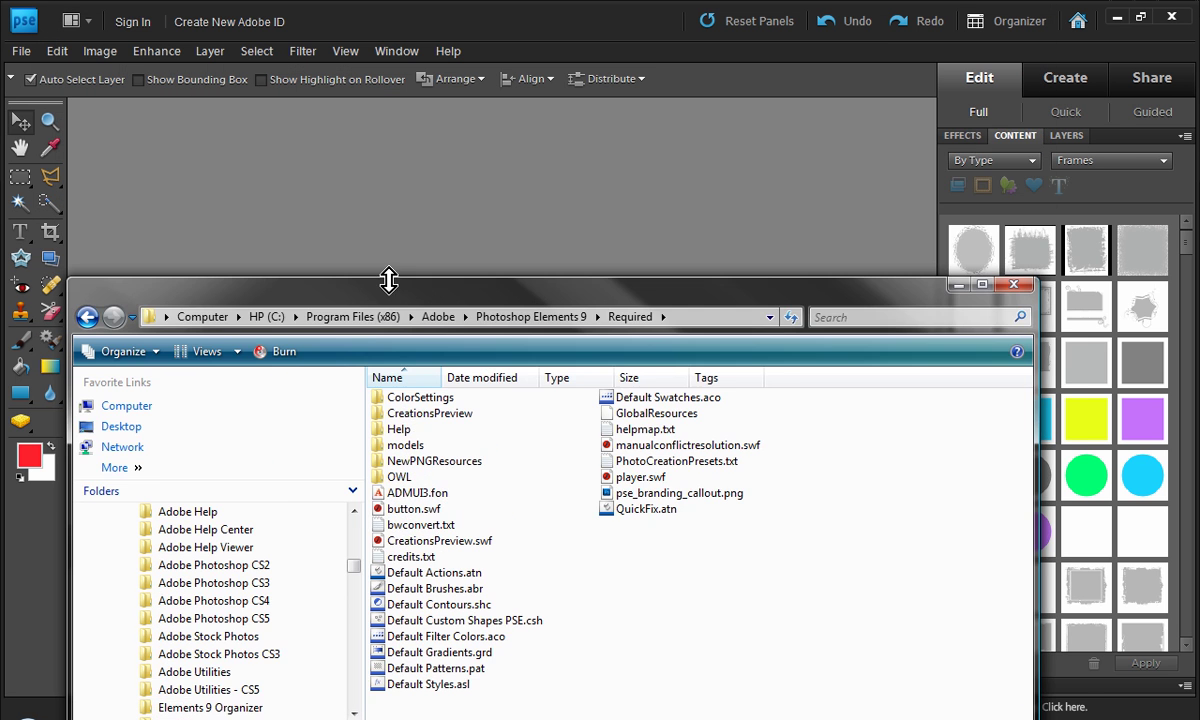
pyautogui.moveTo(388, 313); pyautogui.dragTo(397, 167)
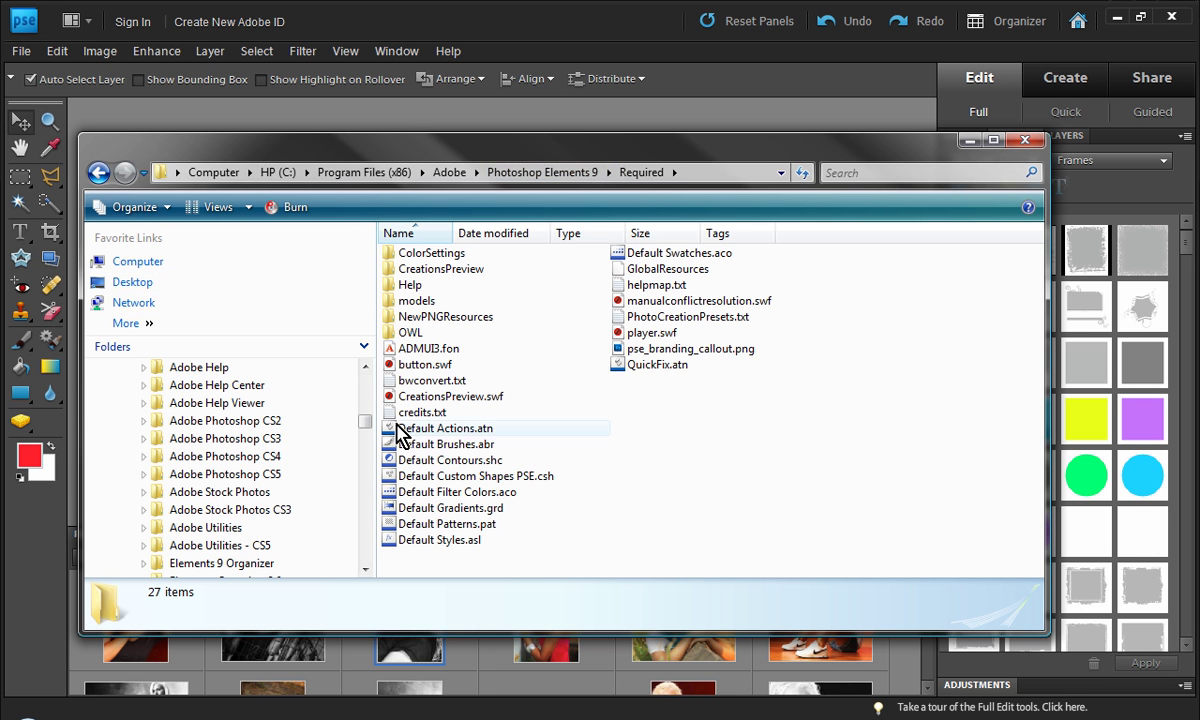
pyautogui.click(409, 415)
pyautogui.doubleClick(409, 414)
pyautogui.moveTo(611, 102); pyautogui.dragTo(358, 130)
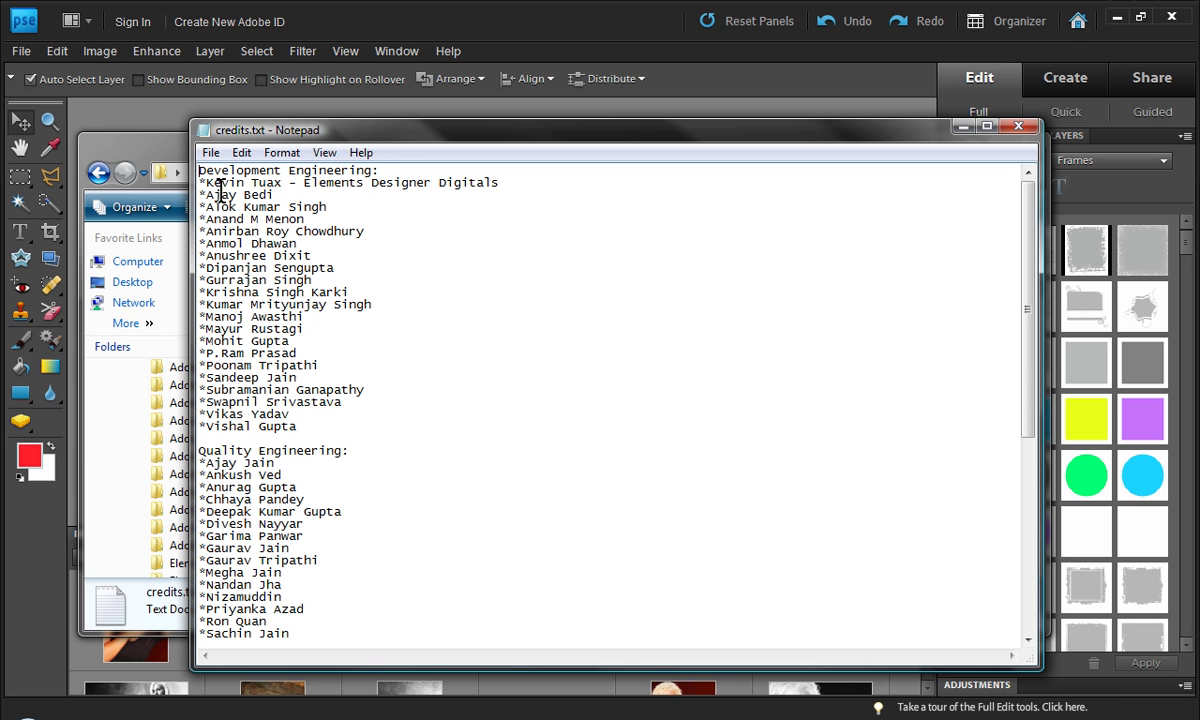
pyautogui.click(1018, 128)
# Step: Close the Explorer window and check the About splash for the added designer credit
pyautogui.click(1036, 142)
pyautogui.click(452, 52)
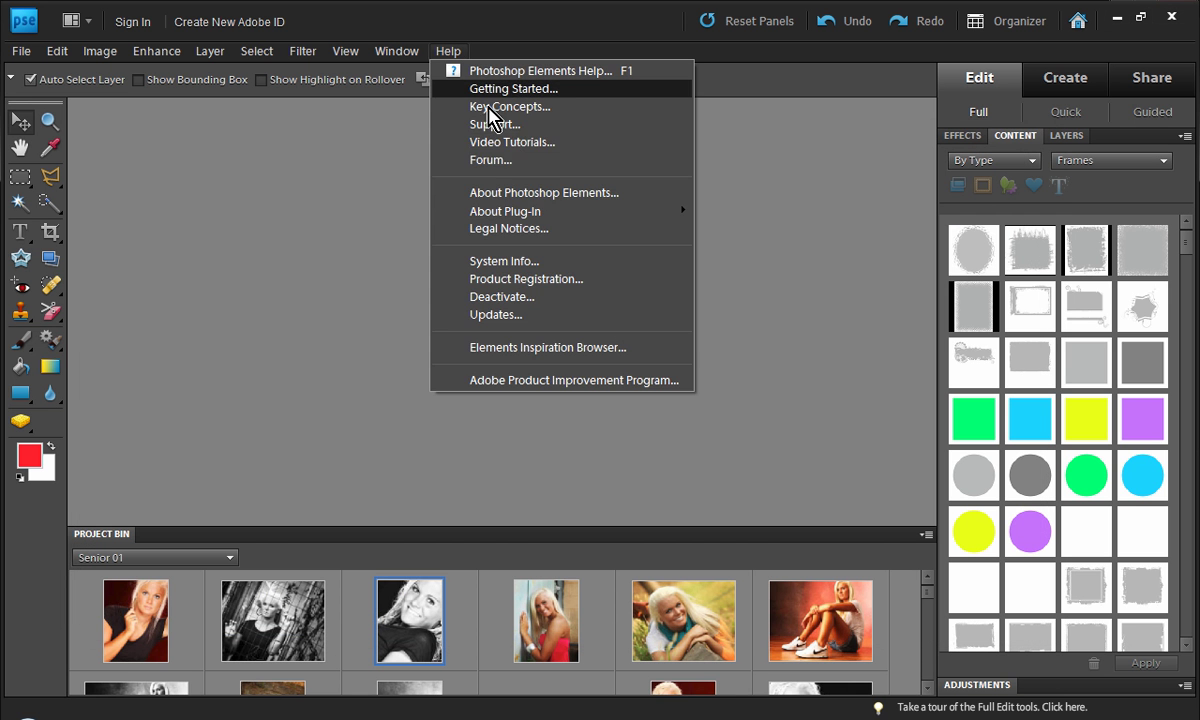
pyautogui.click(530, 193)
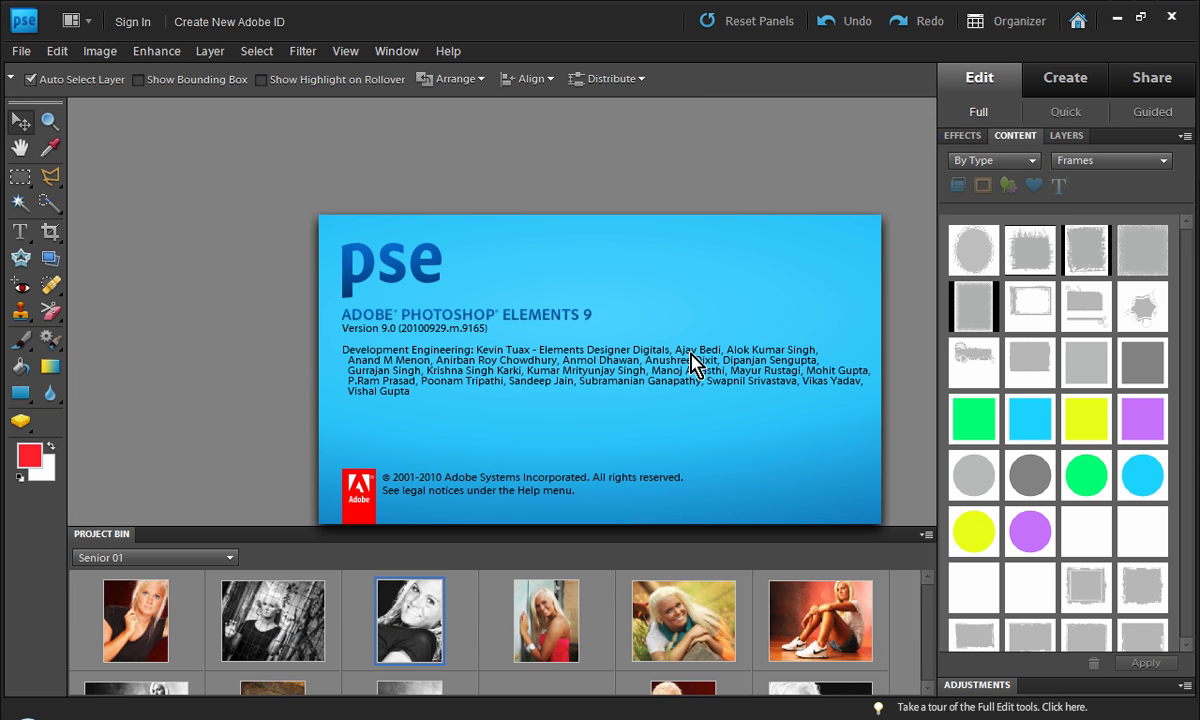
pyautogui.click(201, 300)
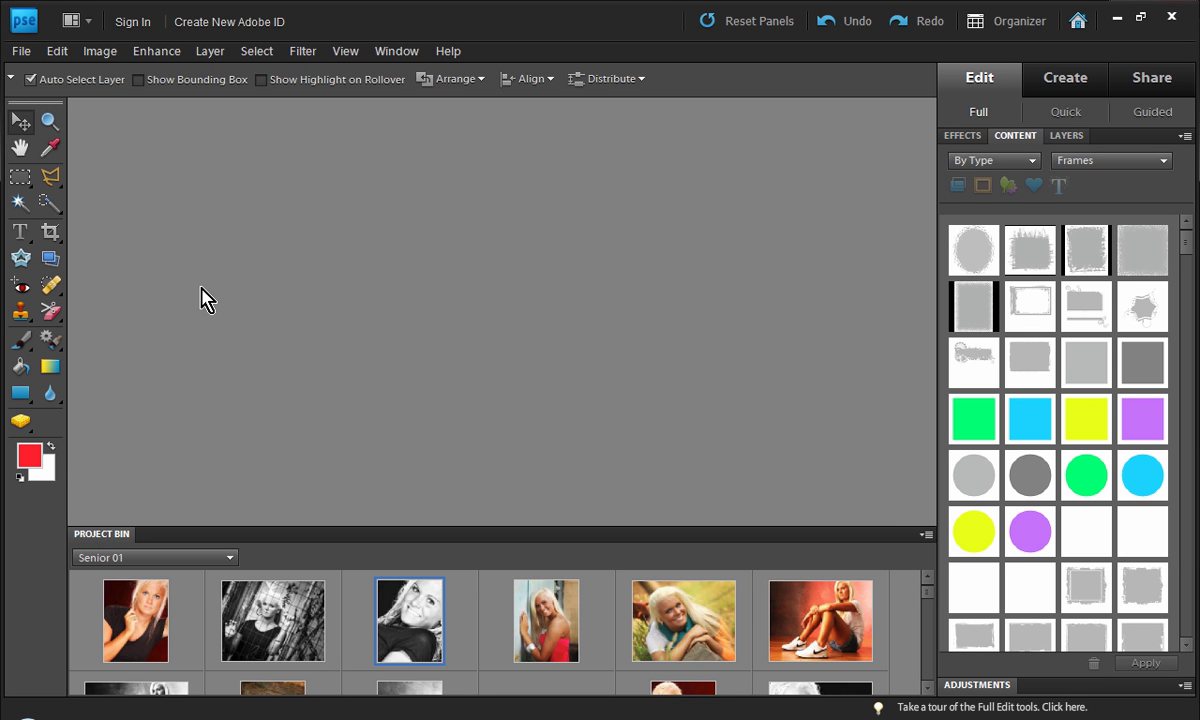